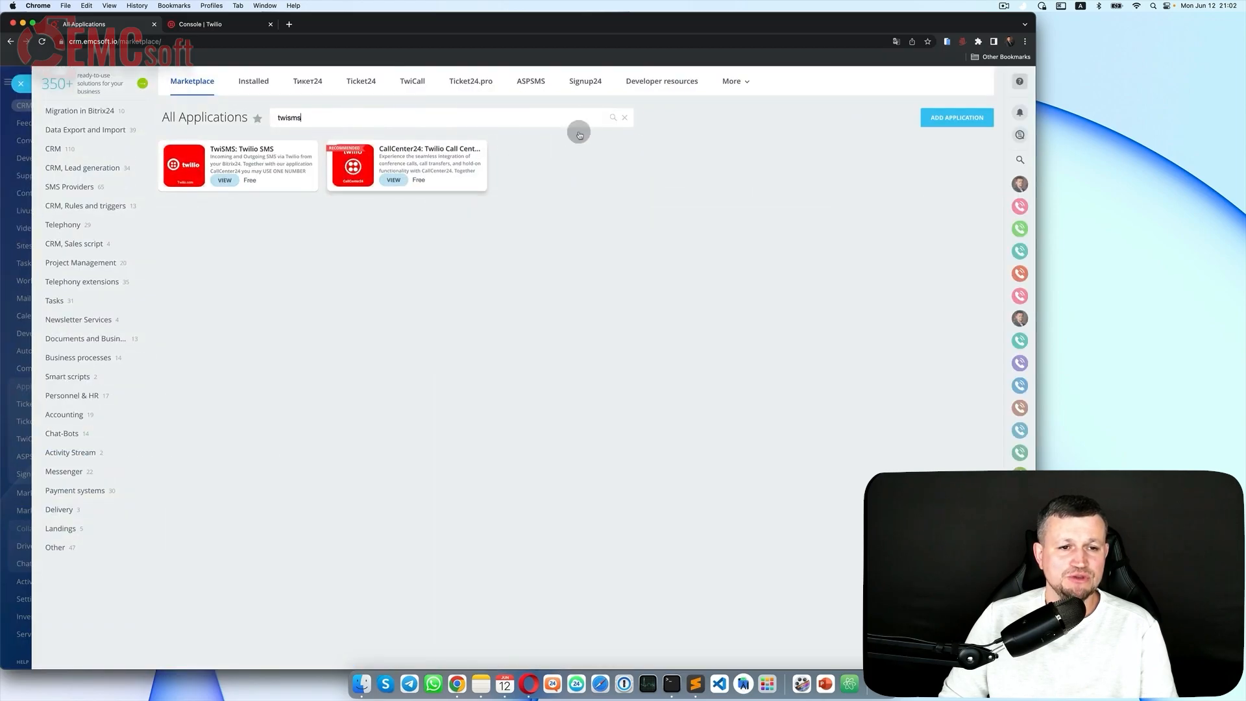
Step: Install the TwiSMS application and close its setup form
{"action": "left_click", "coordinate": [237, 151]}
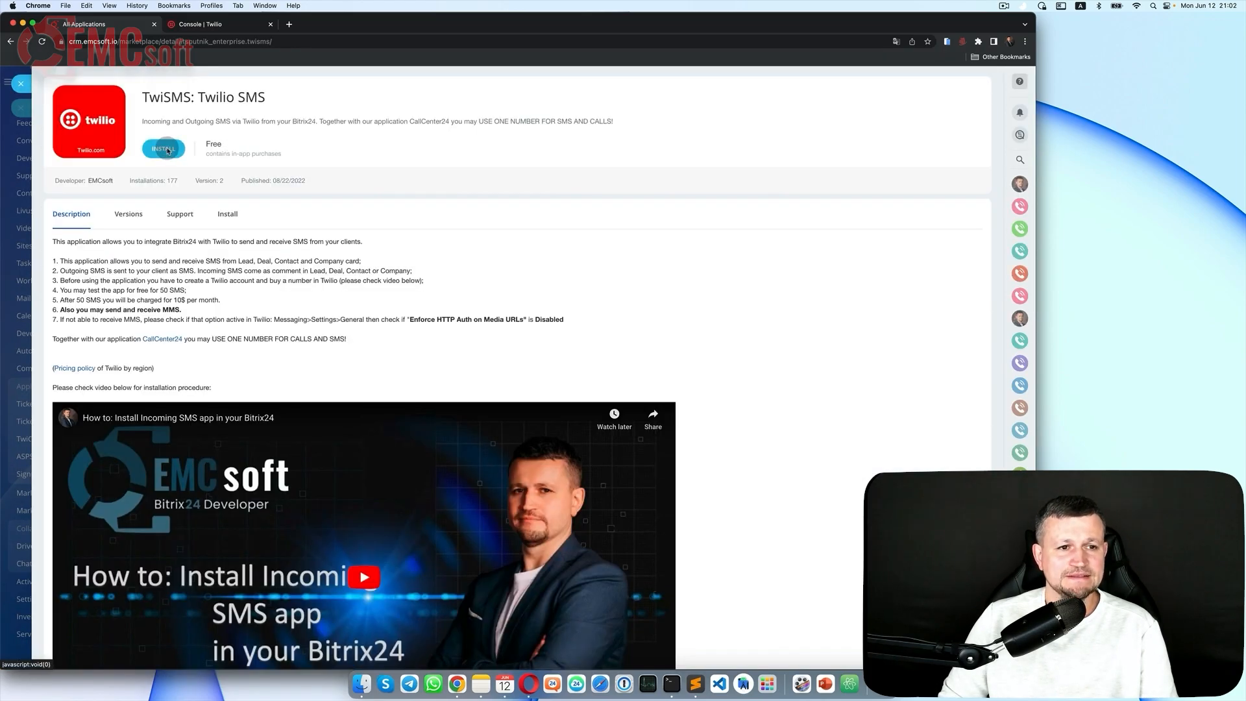
{"action": "left_click", "coordinate": [167, 148]}
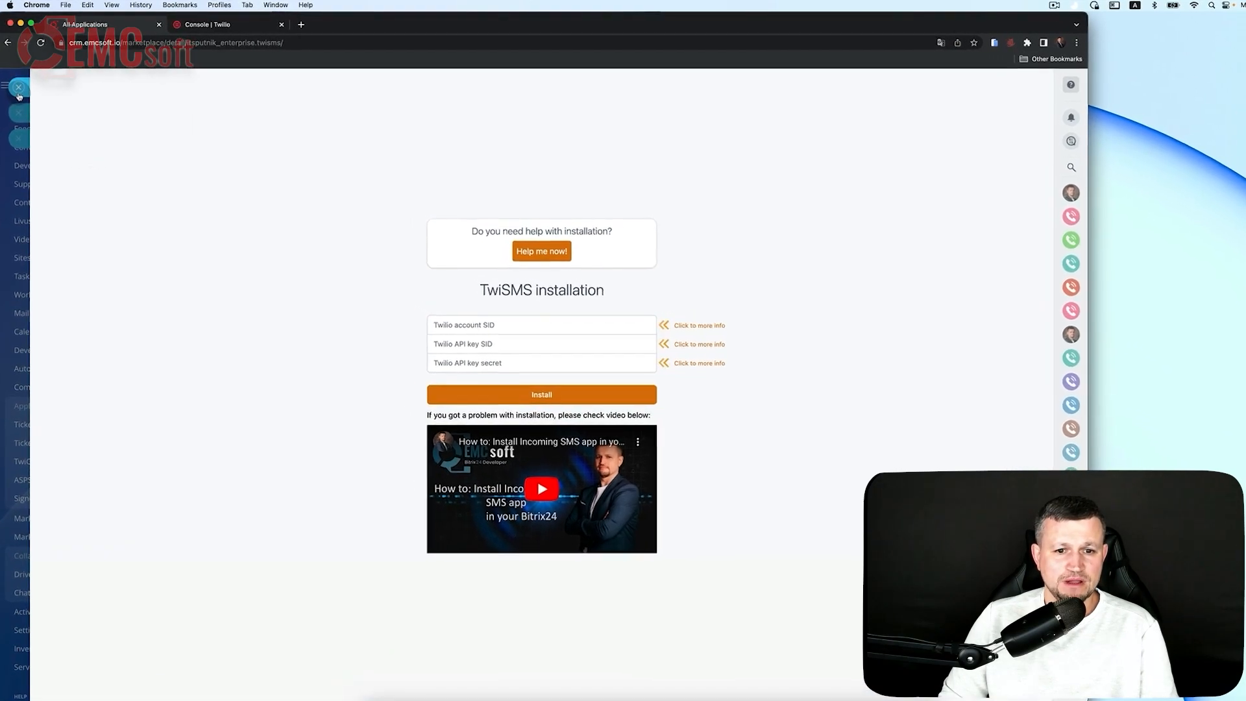
{"action": "left_click", "coordinate": [19, 87]}
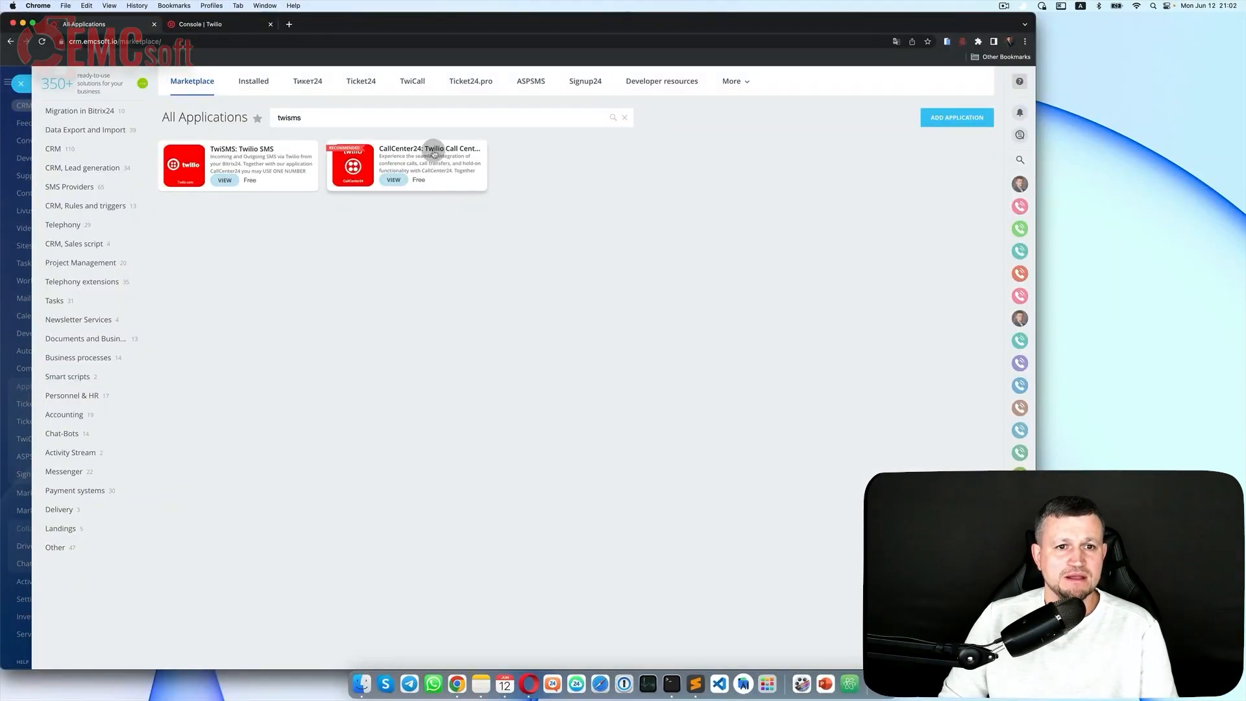
Step: Install CallCenter24, reload, and drag it directly under TwiSMS in the menu
{"action": "left_click", "coordinate": [433, 150]}
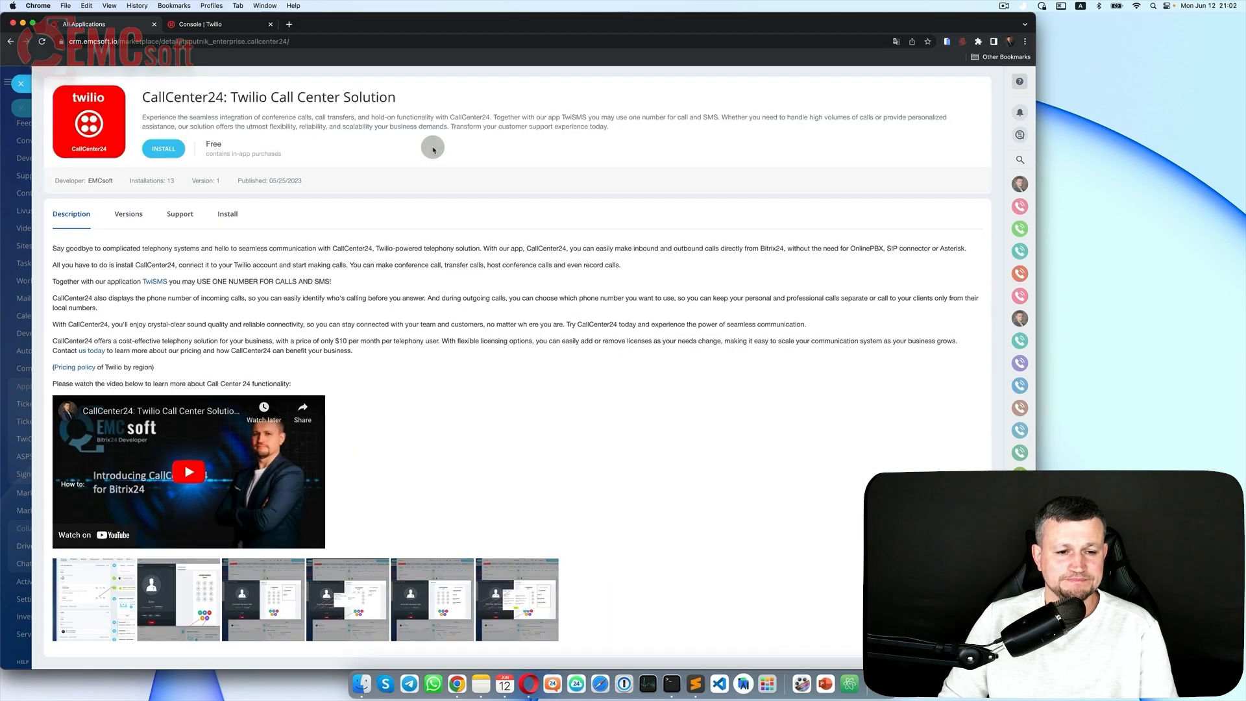
{"action": "left_click", "coordinate": [170, 151]}
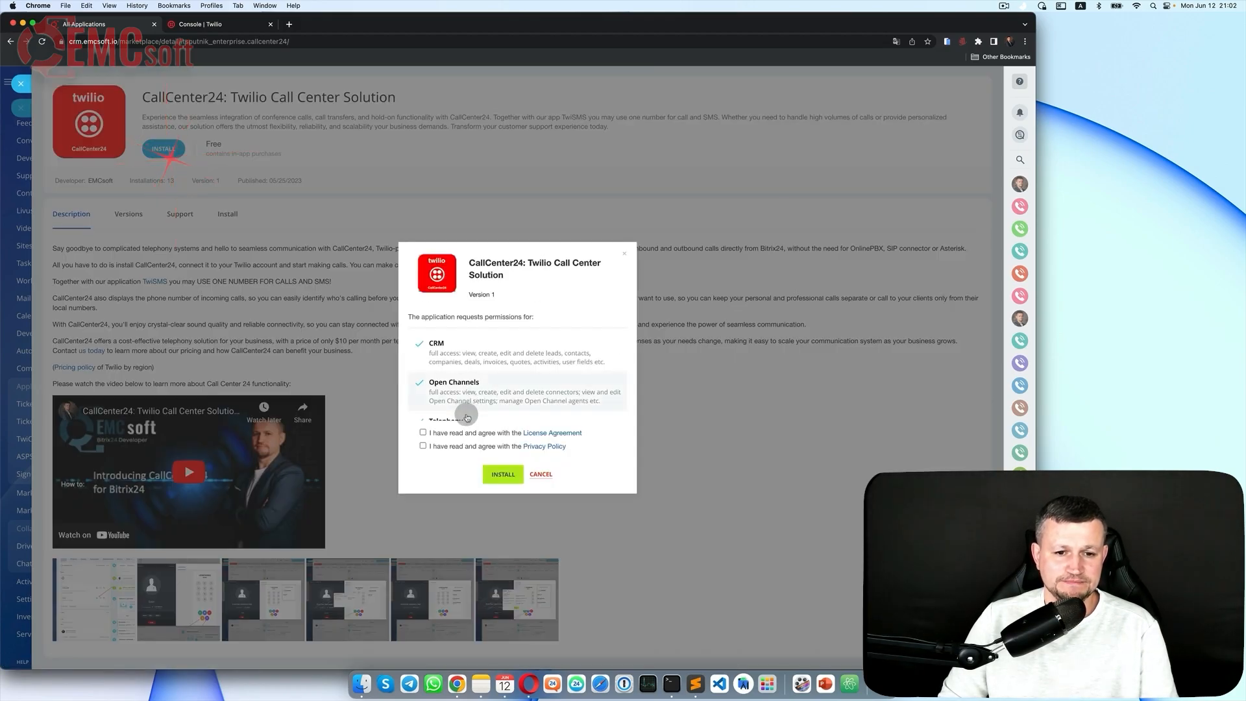
{"action": "left_click", "coordinate": [510, 475]}
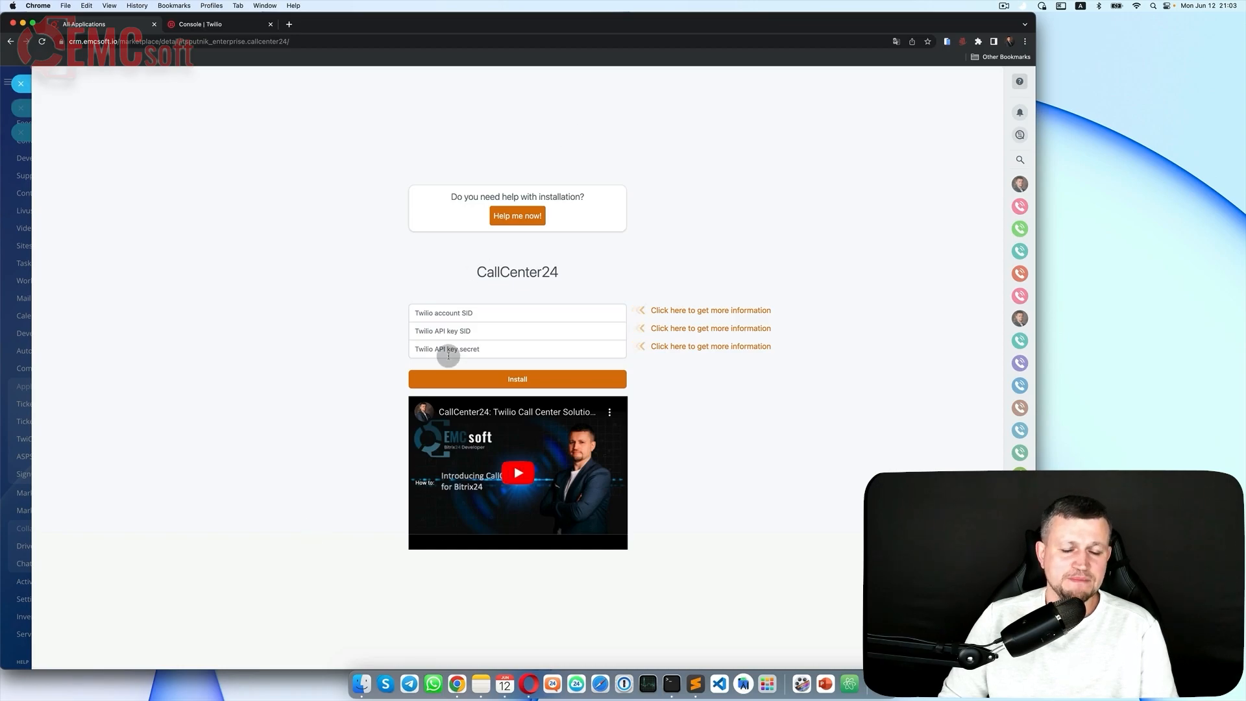
{"action": "left_click", "coordinate": [22, 84]}
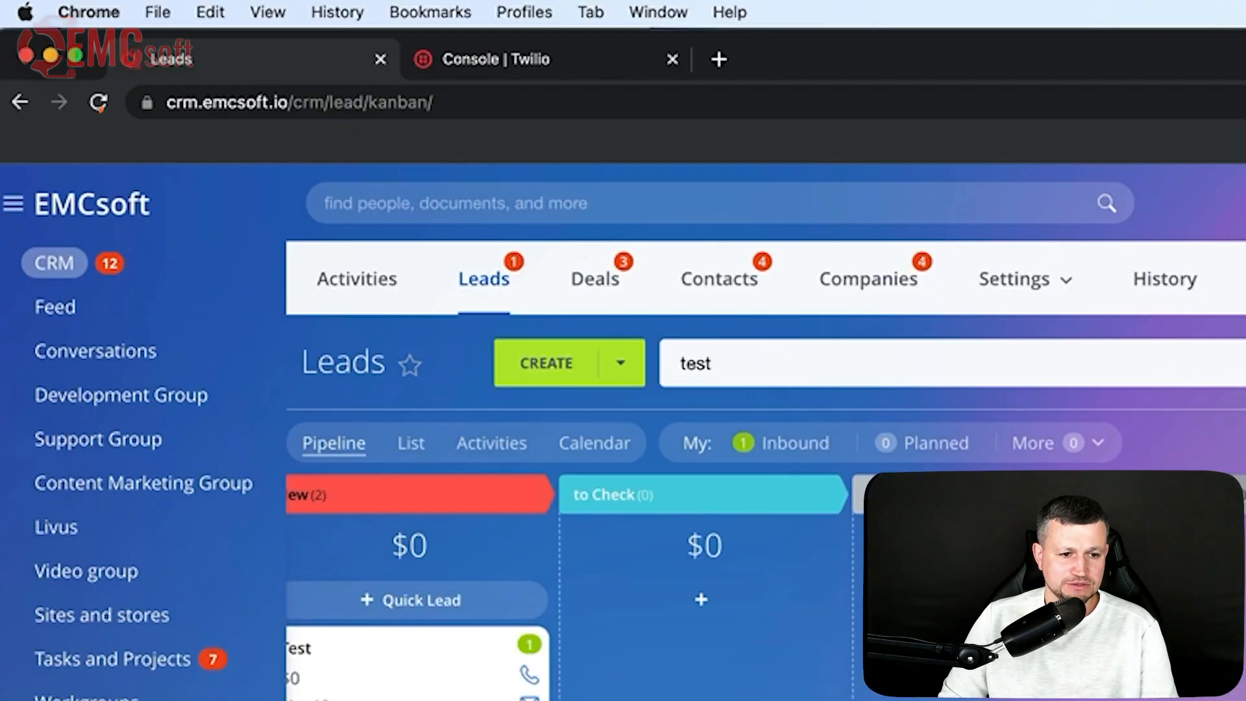
{"action": "left_click", "coordinate": [42, 41]}
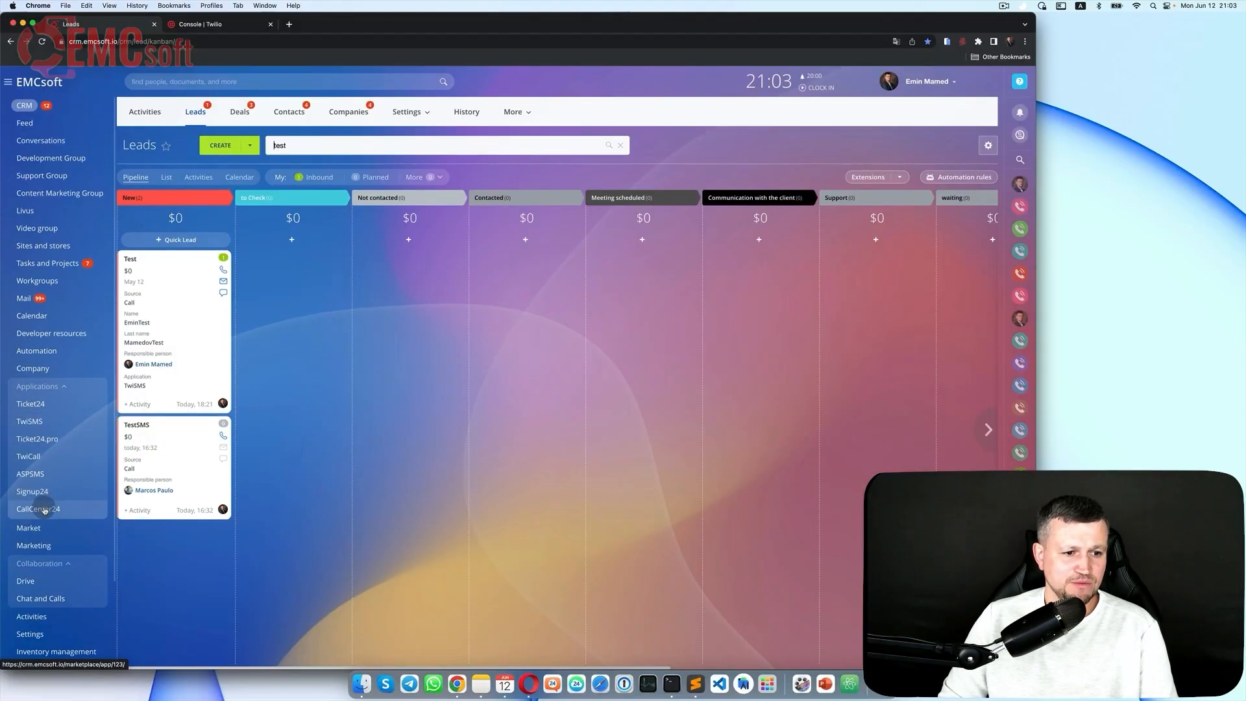
{"action": "left_click_drag", "start_coordinate": [44, 510], "coordinate": [36, 437]}
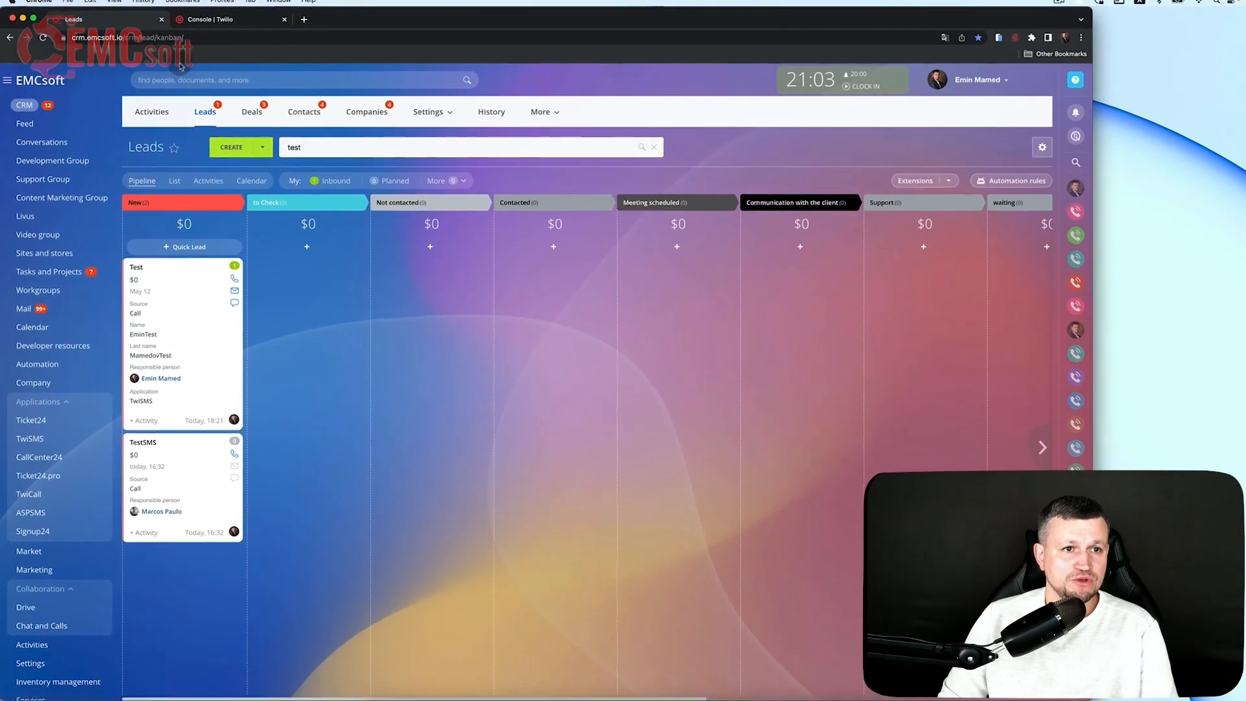
Step: In the Twilio Console, re-pin Messaging and Phone Numbers so Phone Numbers sits last
{"action": "left_click", "coordinate": [229, 18]}
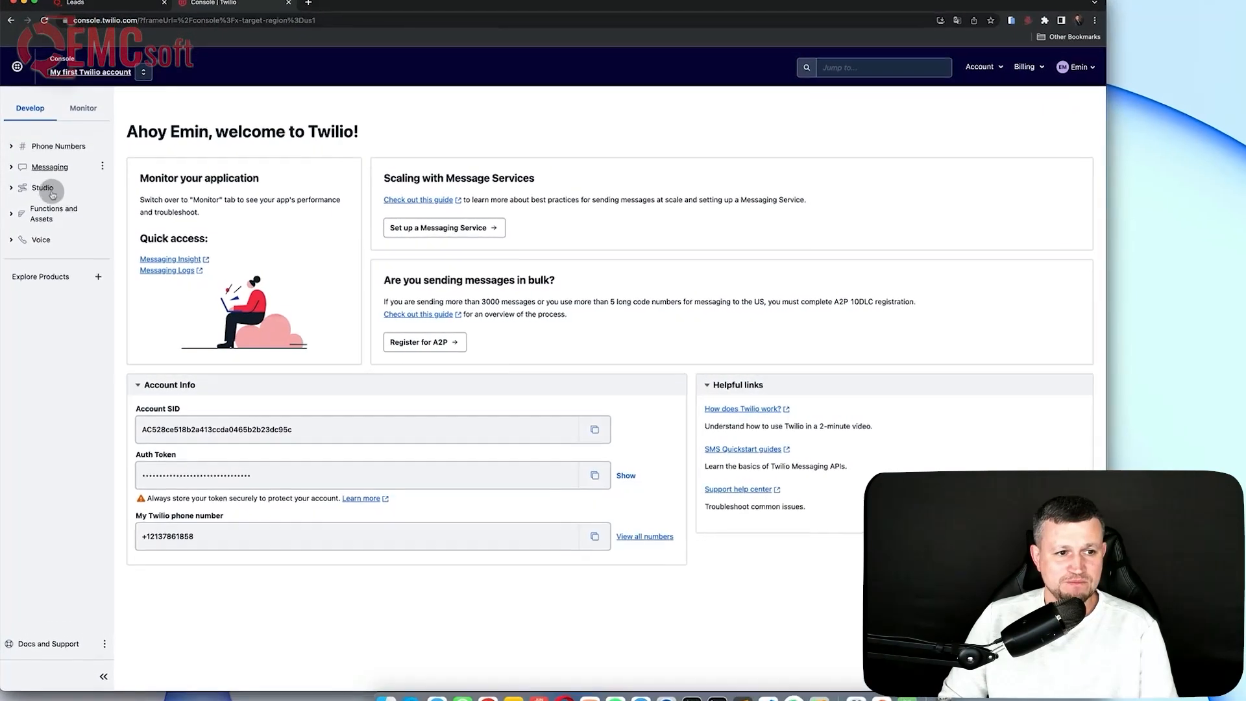
{"action": "left_click", "coordinate": [97, 273]}
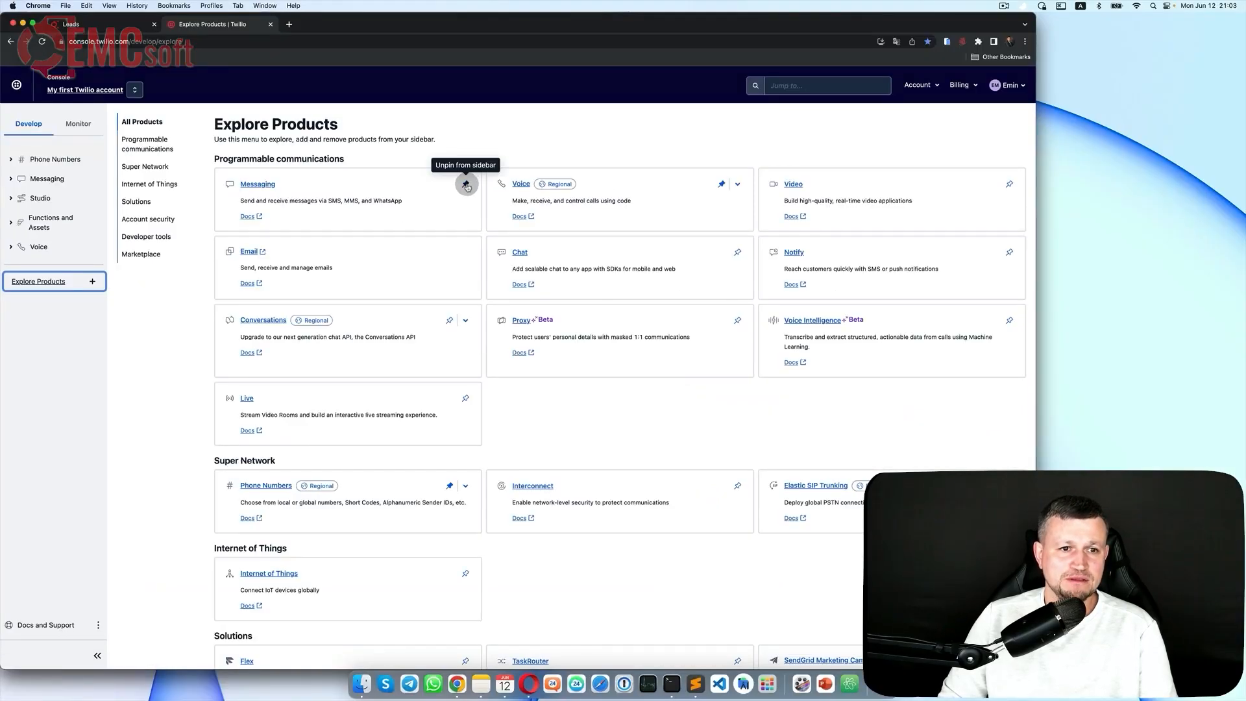
{"action": "left_click", "coordinate": [466, 184]}
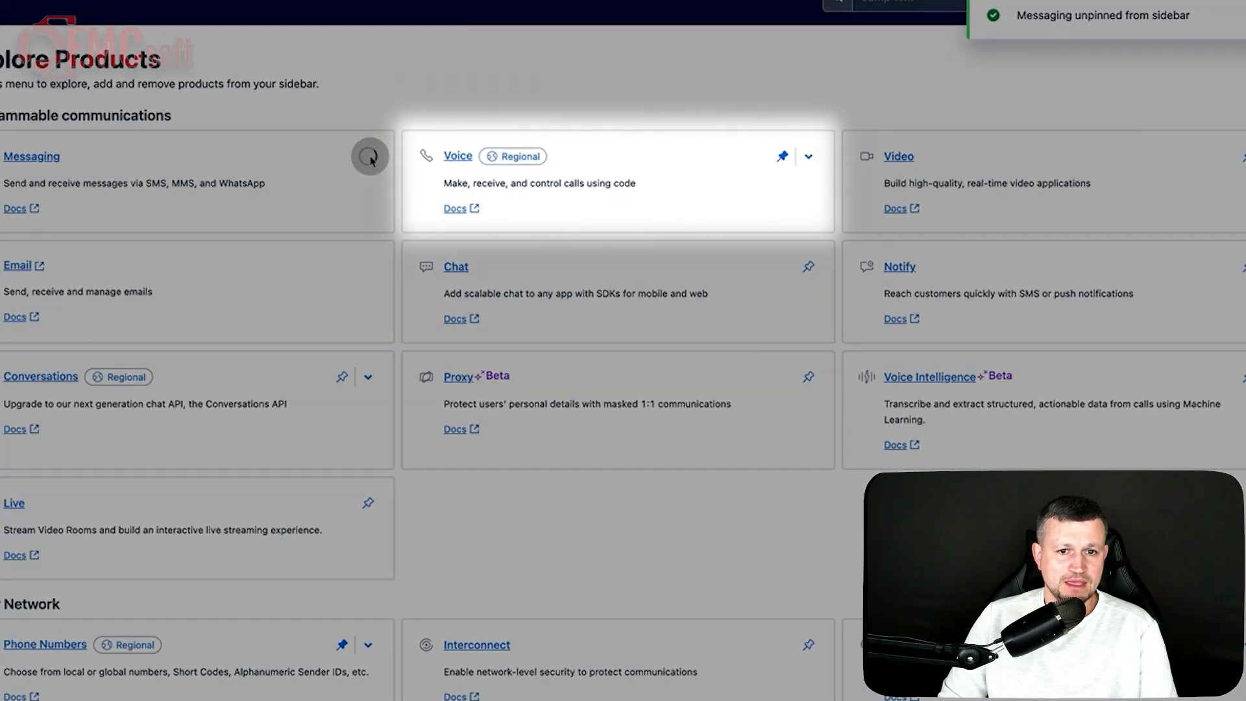
{"action": "left_click", "coordinate": [368, 156]}
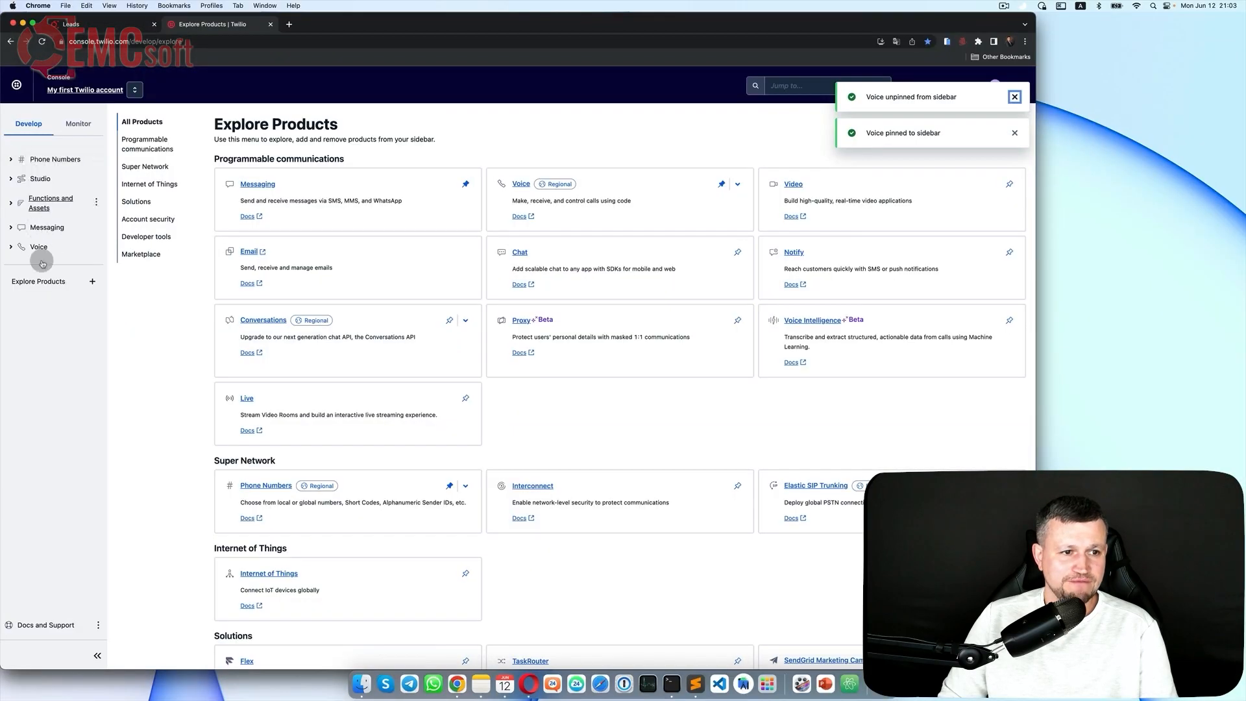
{"action": "left_click", "coordinate": [450, 488]}
{"action": "left_click", "coordinate": [450, 488]}
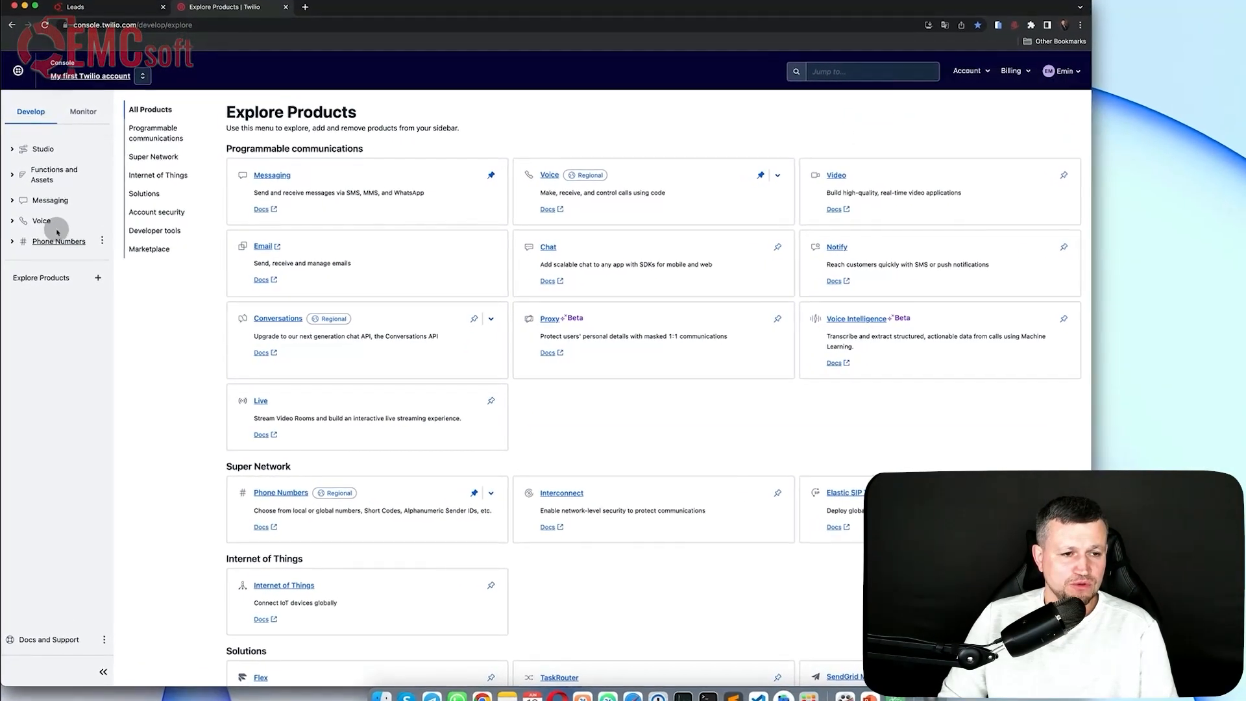
Step: Go to Phone Numbers > Manage > Active numbers, then the Buy a number page
{"action": "left_click", "coordinate": [62, 237]}
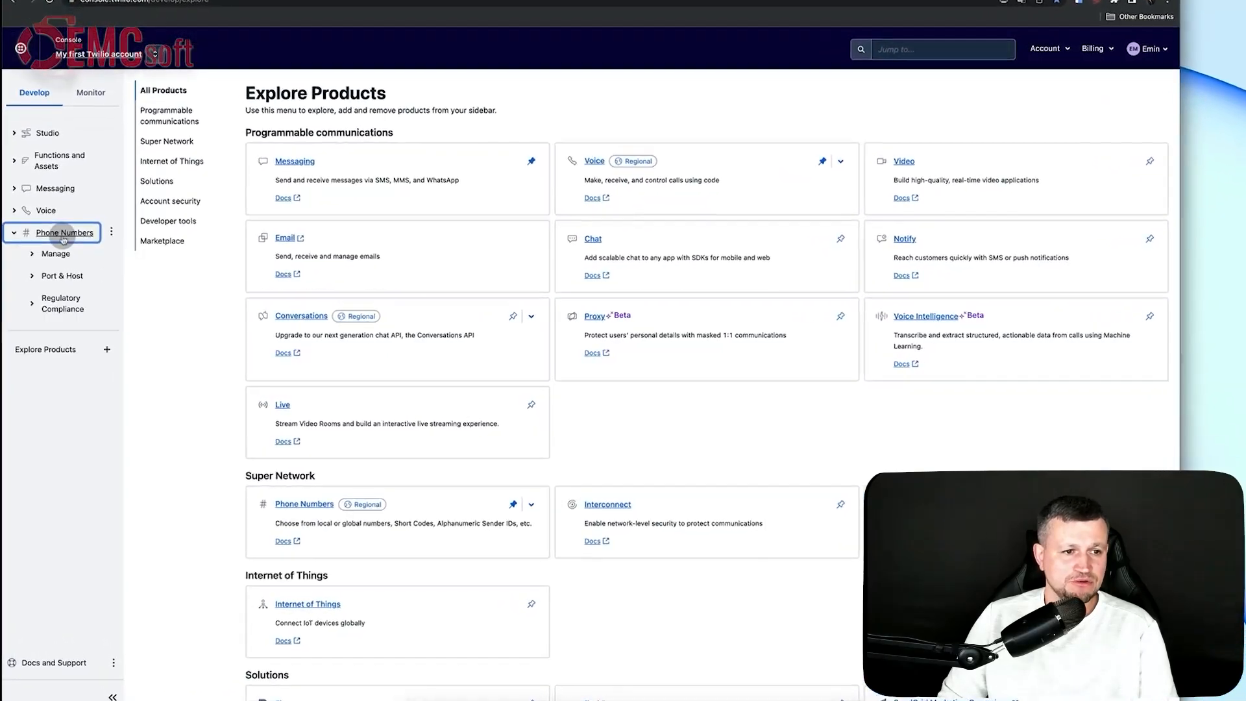
{"action": "left_click", "coordinate": [61, 257]}
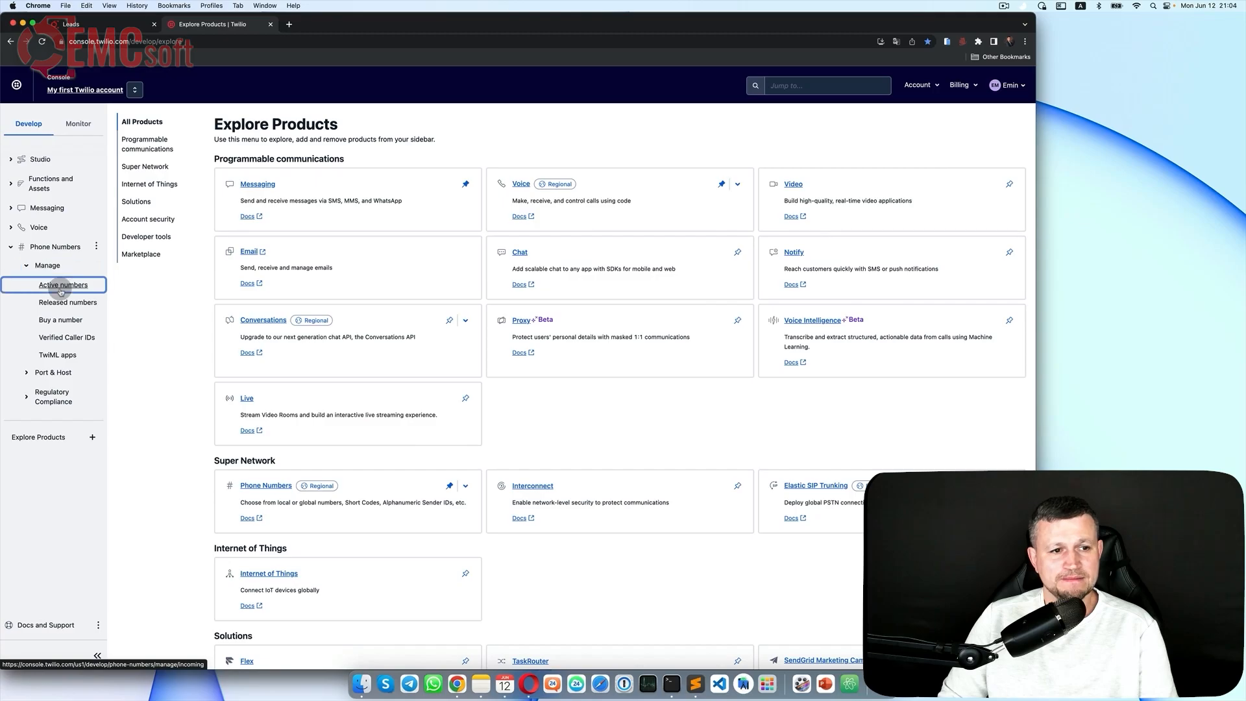
{"action": "left_click", "coordinate": [61, 286]}
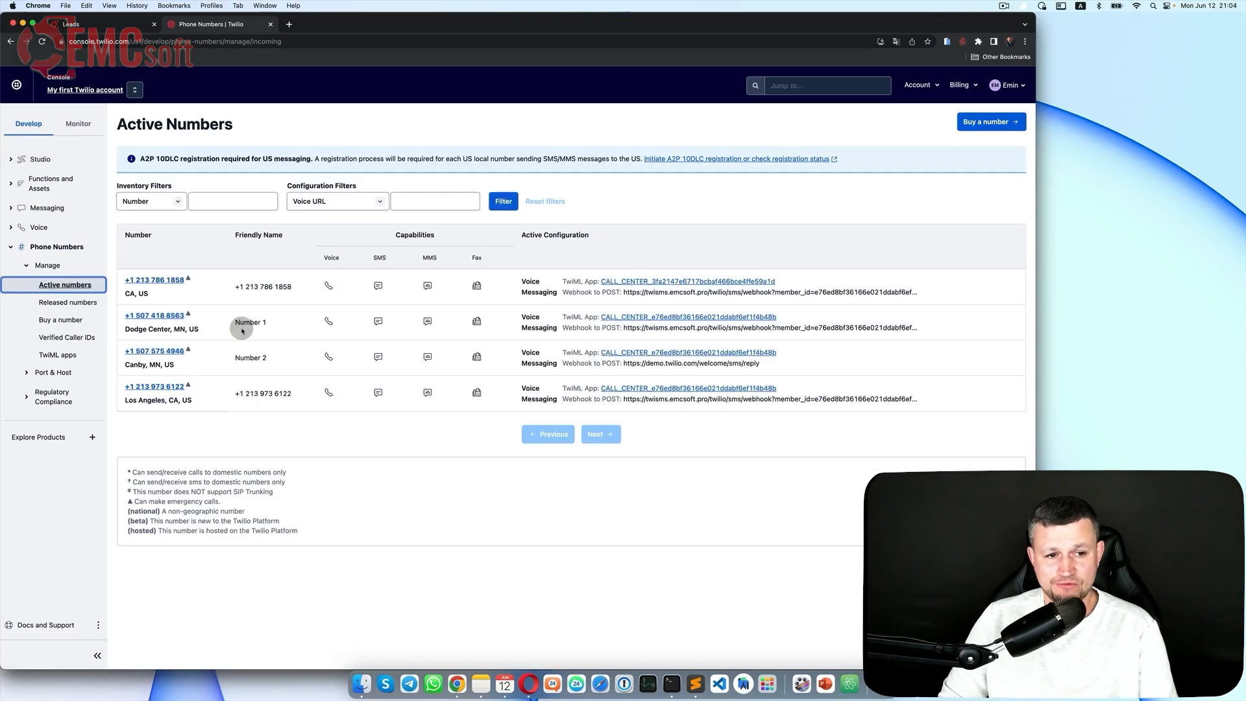
{"action": "left_click", "coordinate": [70, 321]}
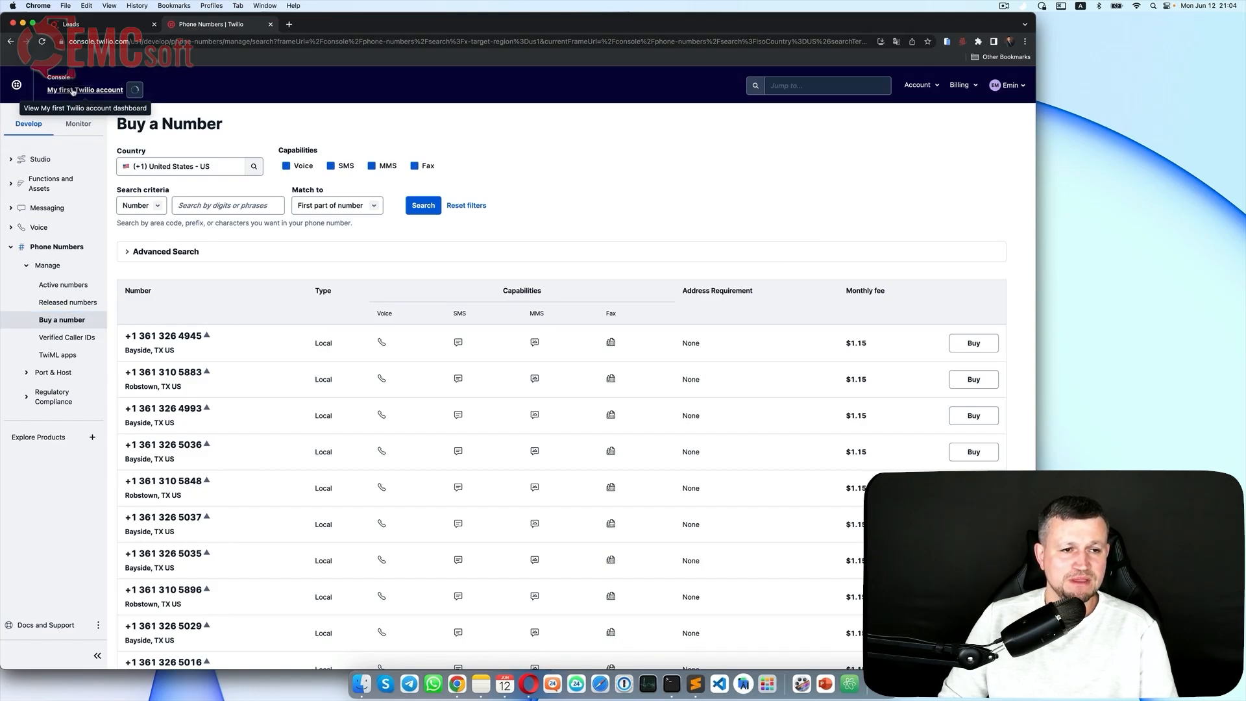
Step: Copy the Account SID from the dashboard into a Sublime Text note labelled 'Acoount SID'
{"action": "left_click", "coordinate": [73, 91]}
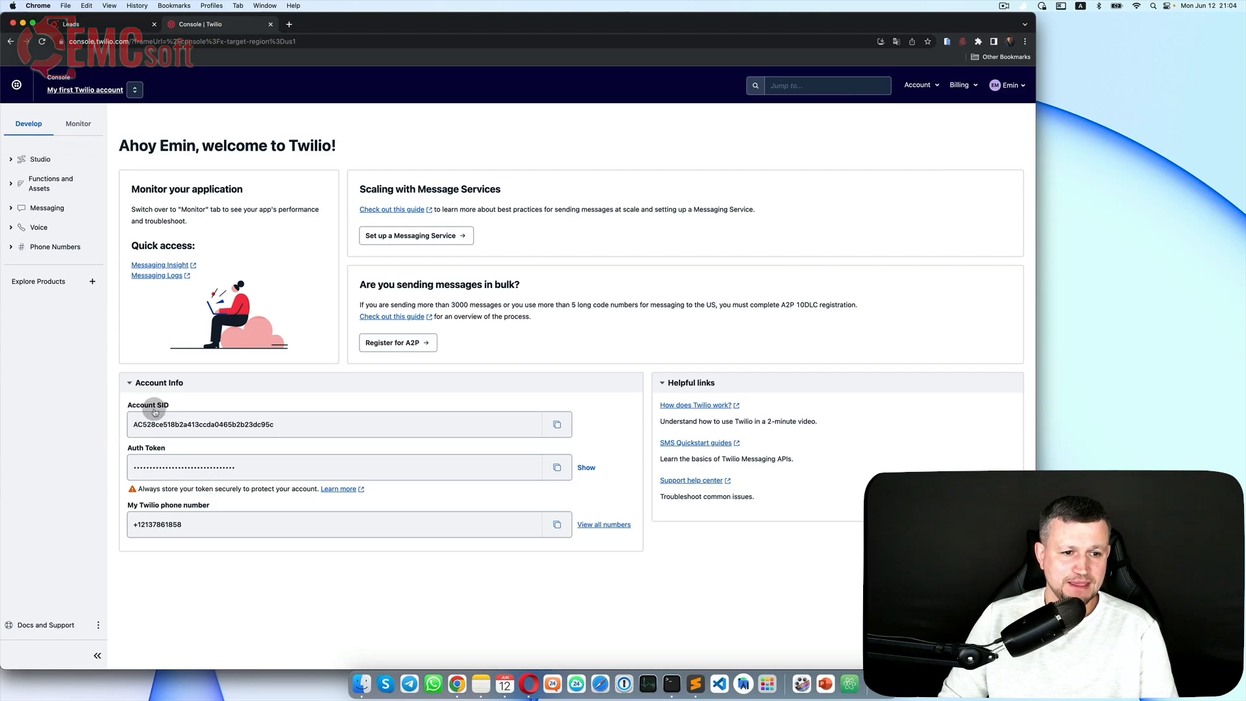
{"action": "left_click", "coordinate": [559, 425]}
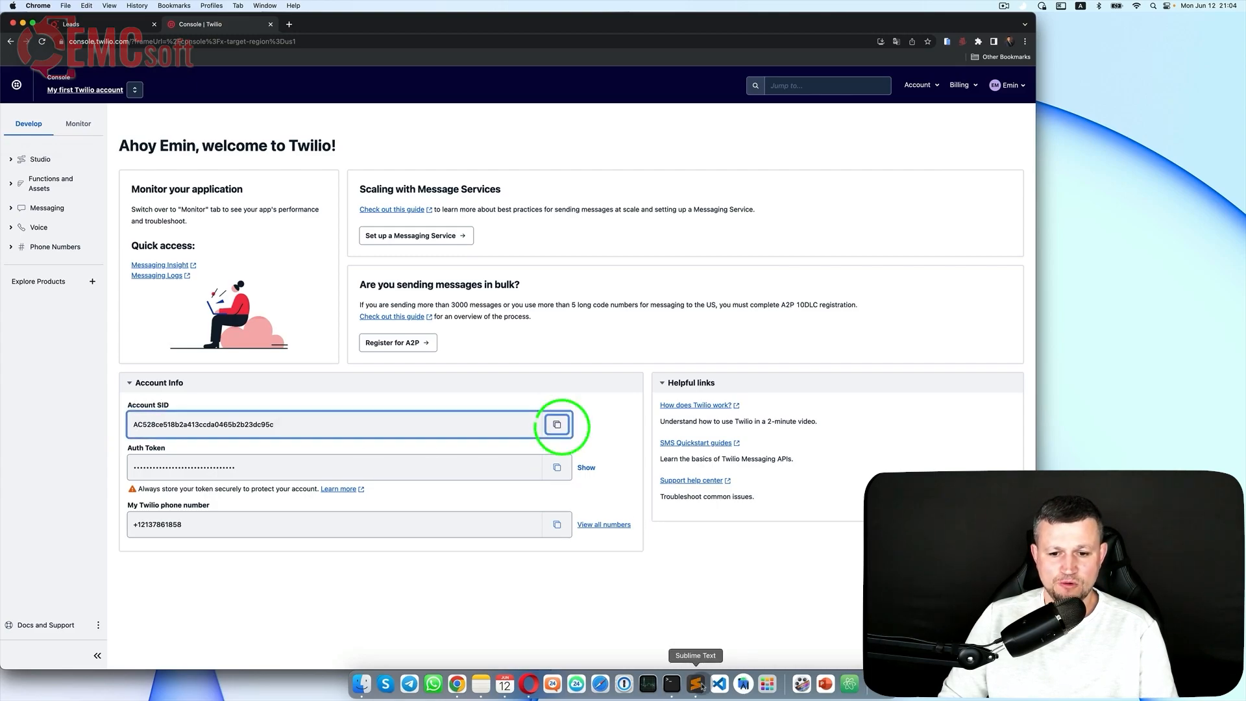
{"action": "left_click", "coordinate": [702, 686]}
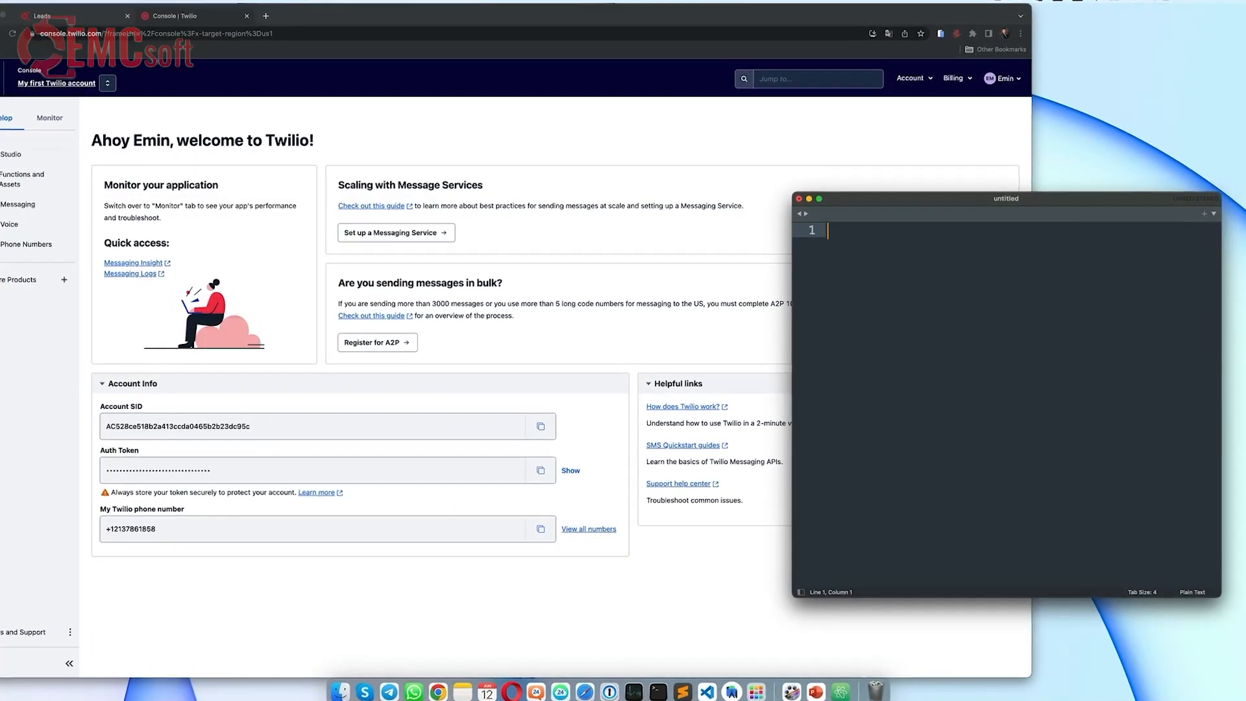
{"action": "type", "text": "Acoount SID"}
{"action": "key", "text": "super+v"}
{"action": "key", "text": "Return"}
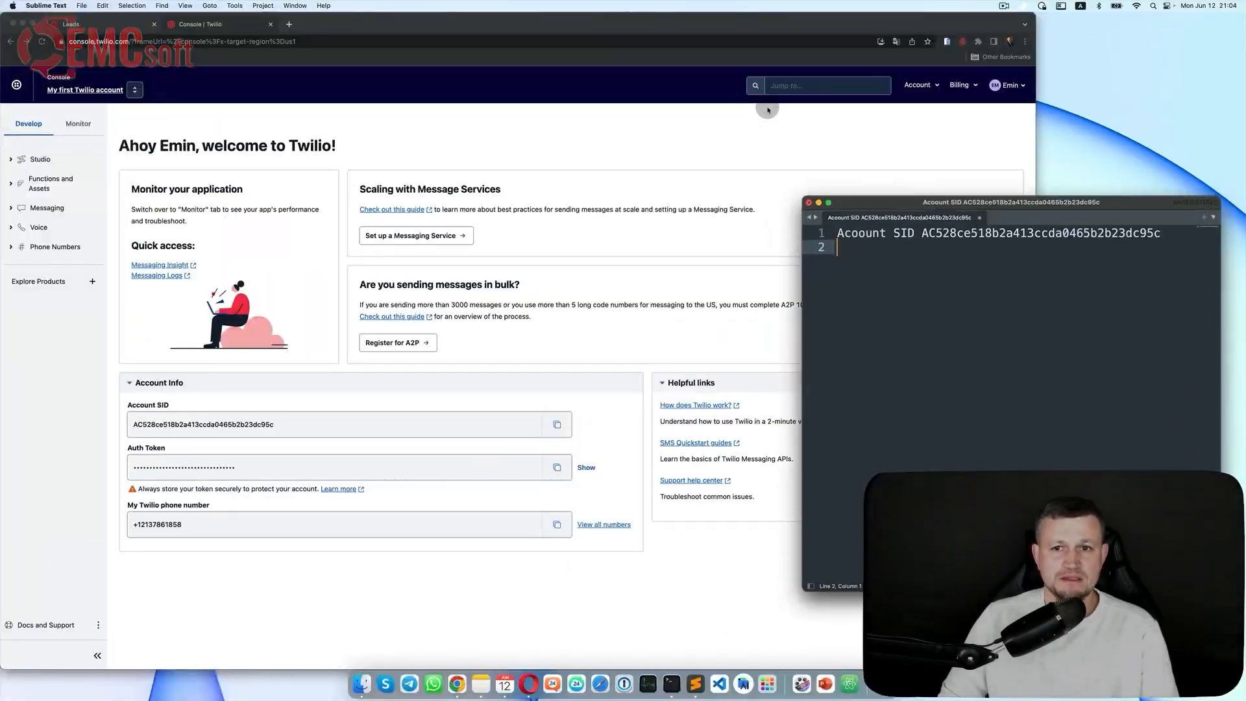
Step: Search 'API key' in the console and open the API keys & tokens page
{"action": "left_click", "coordinate": [815, 87]}
{"action": "left_click", "coordinate": [819, 84]}
{"action": "type", "text": "API"}
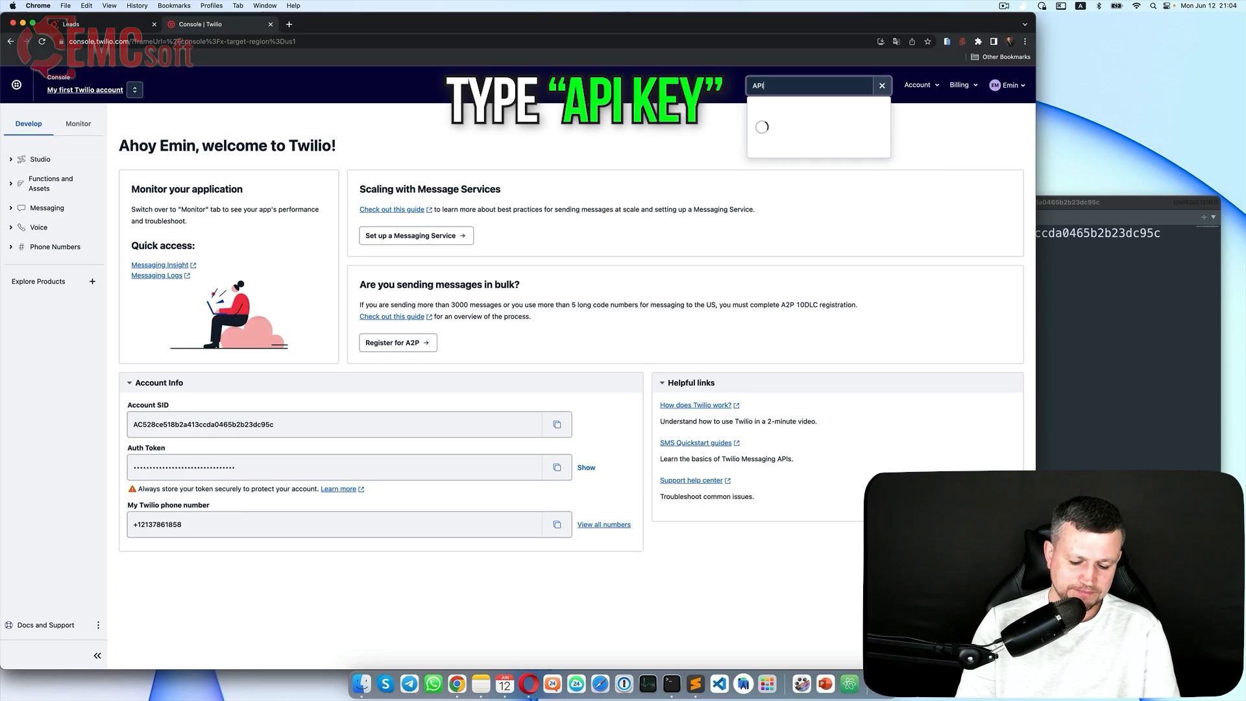
{"action": "type", "text": " key"}
{"action": "left_click", "coordinate": [782, 125]}
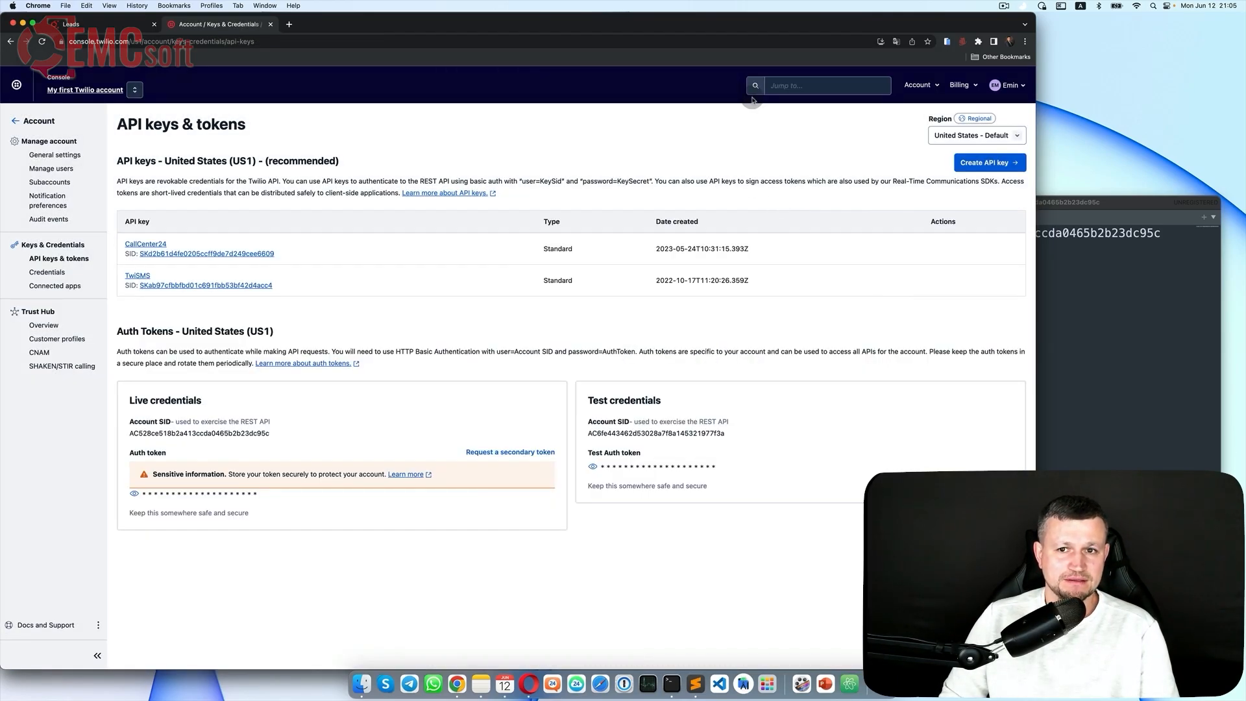
{"action": "left_click_drag", "start_coordinate": [117, 125], "coordinate": [289, 126]}
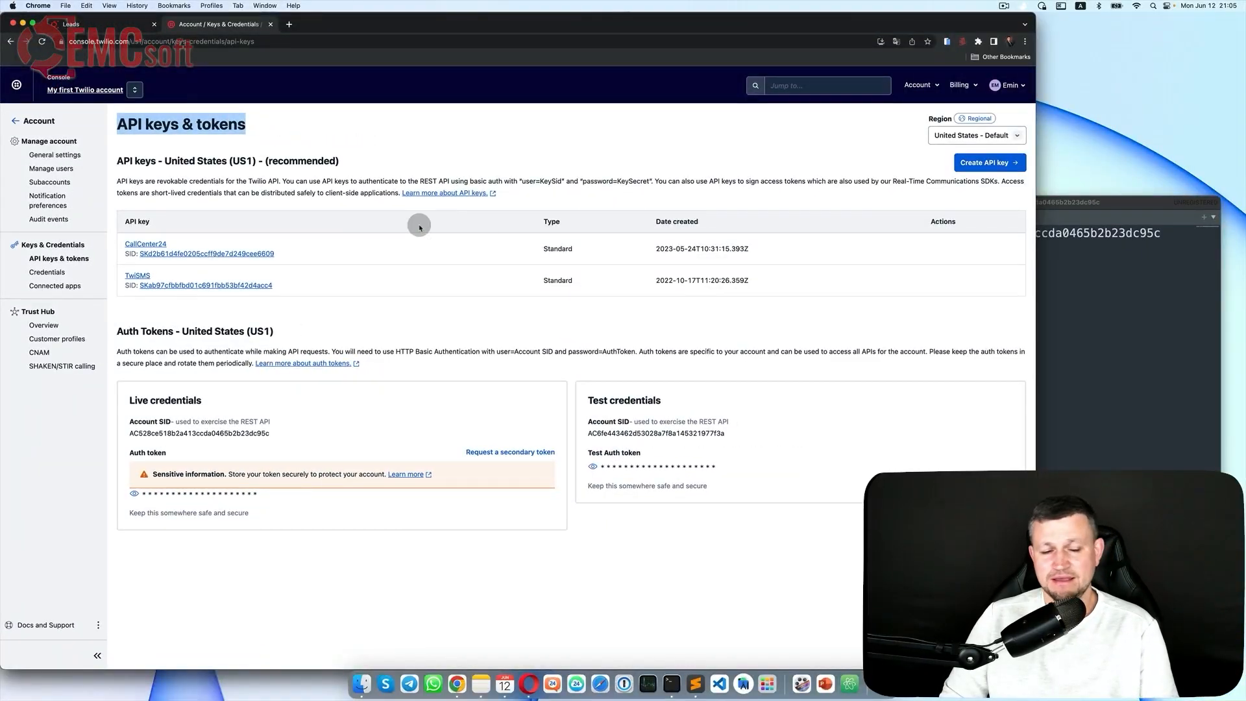
Step: Create a new standard API key named Test
{"action": "left_click", "coordinate": [981, 163]}
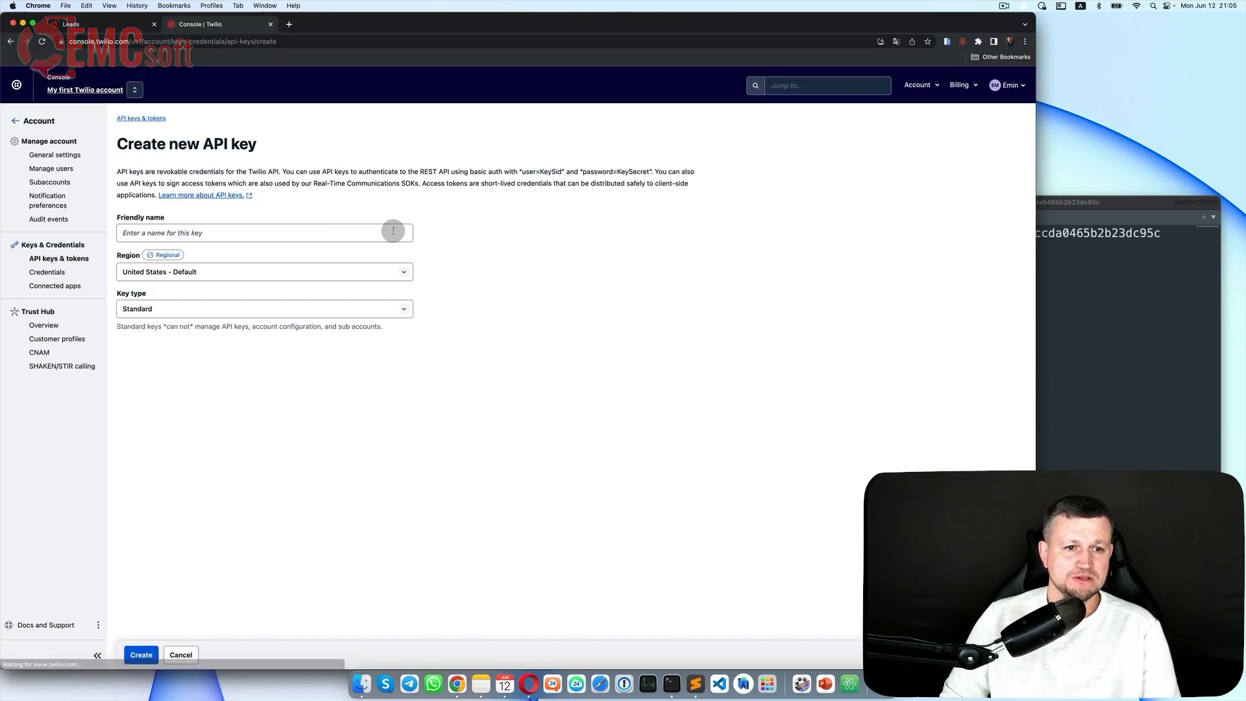
{"action": "left_click", "coordinate": [311, 231]}
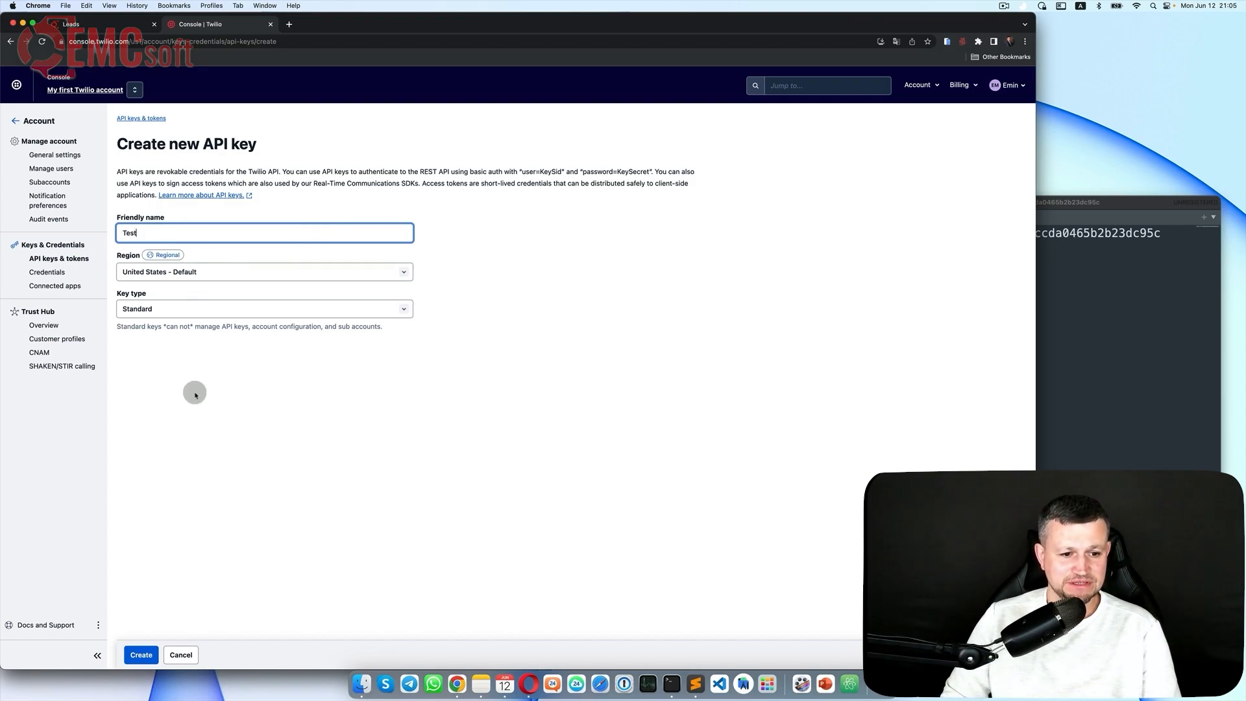
{"action": "left_click", "coordinate": [152, 656]}
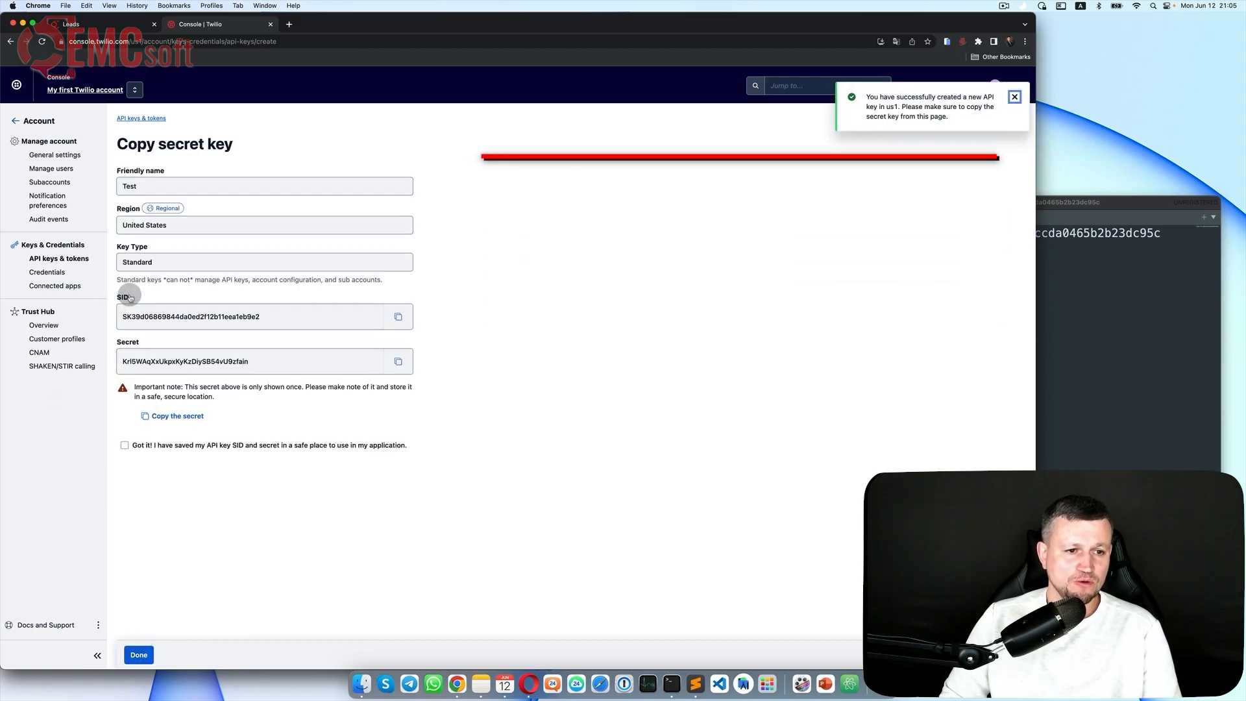
Step: Save the new key's SID and secret in the note, confirm 'Got it!', and finish
{"action": "left_click", "coordinate": [397, 316]}
{"action": "left_click", "coordinate": [1091, 314]}
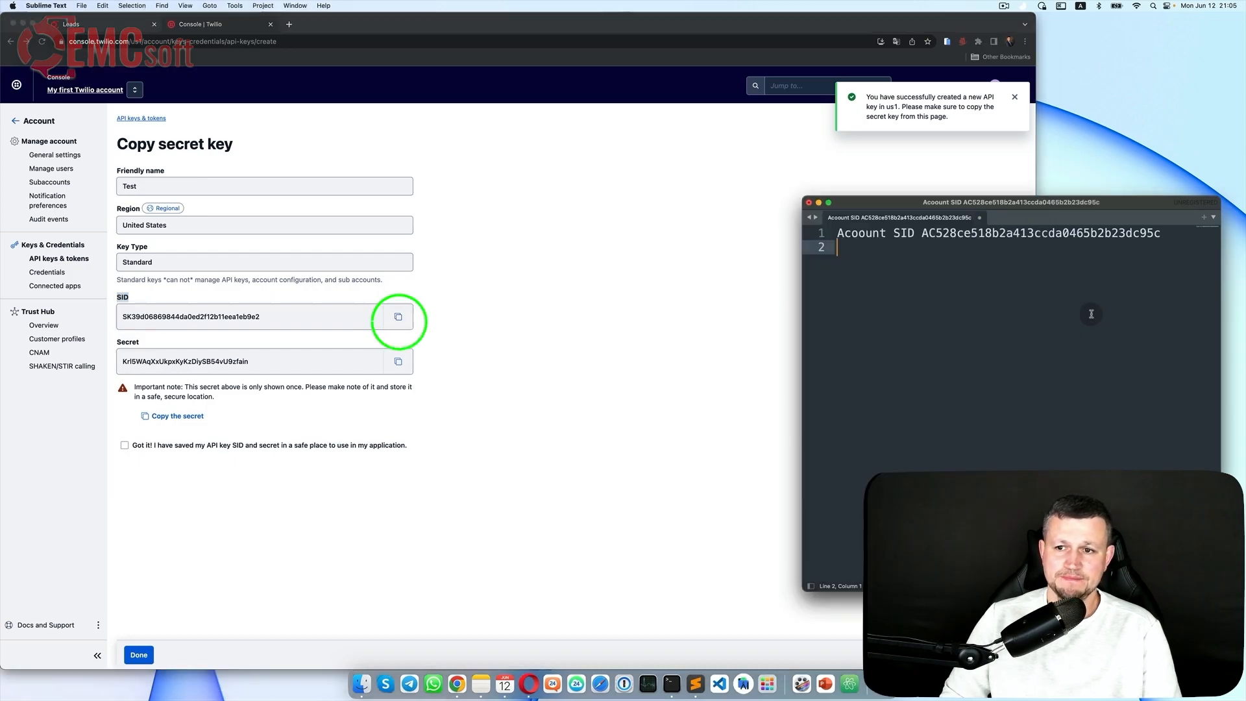
{"action": "key", "text": "Return"}
{"action": "type", "text": "S"}
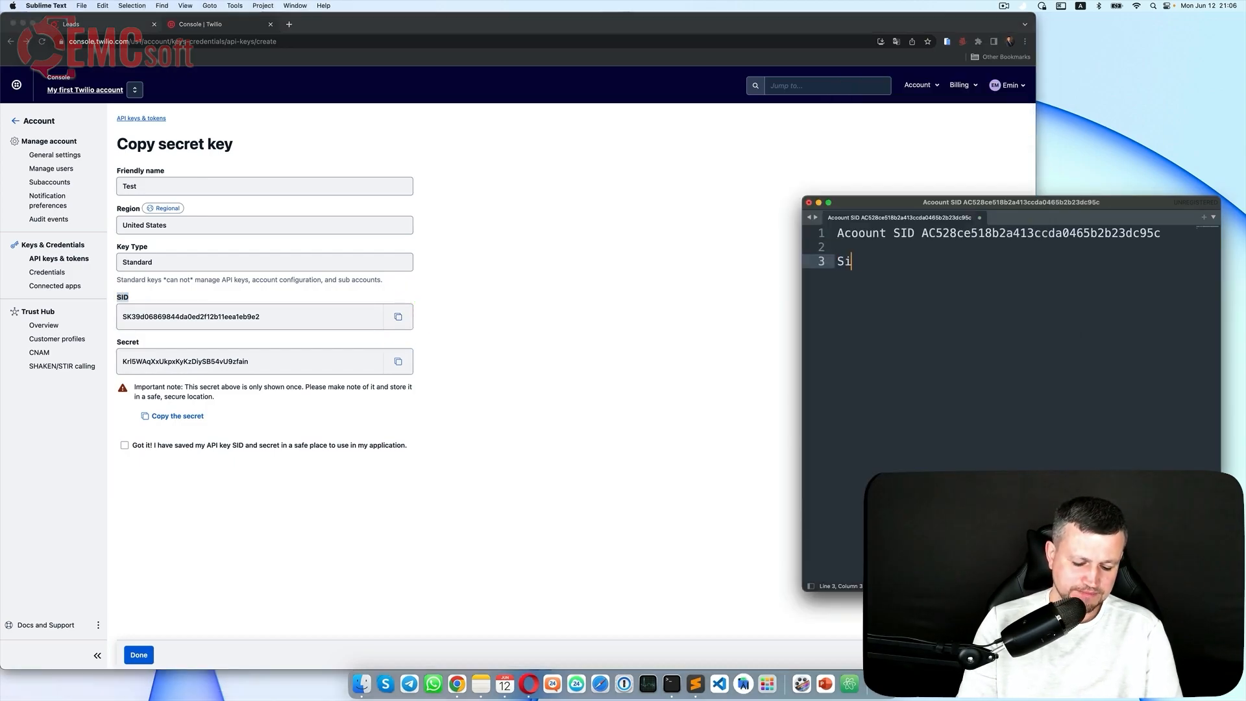
{"action": "type", "text": "ID"}
{"action": "key", "text": "super+v"}
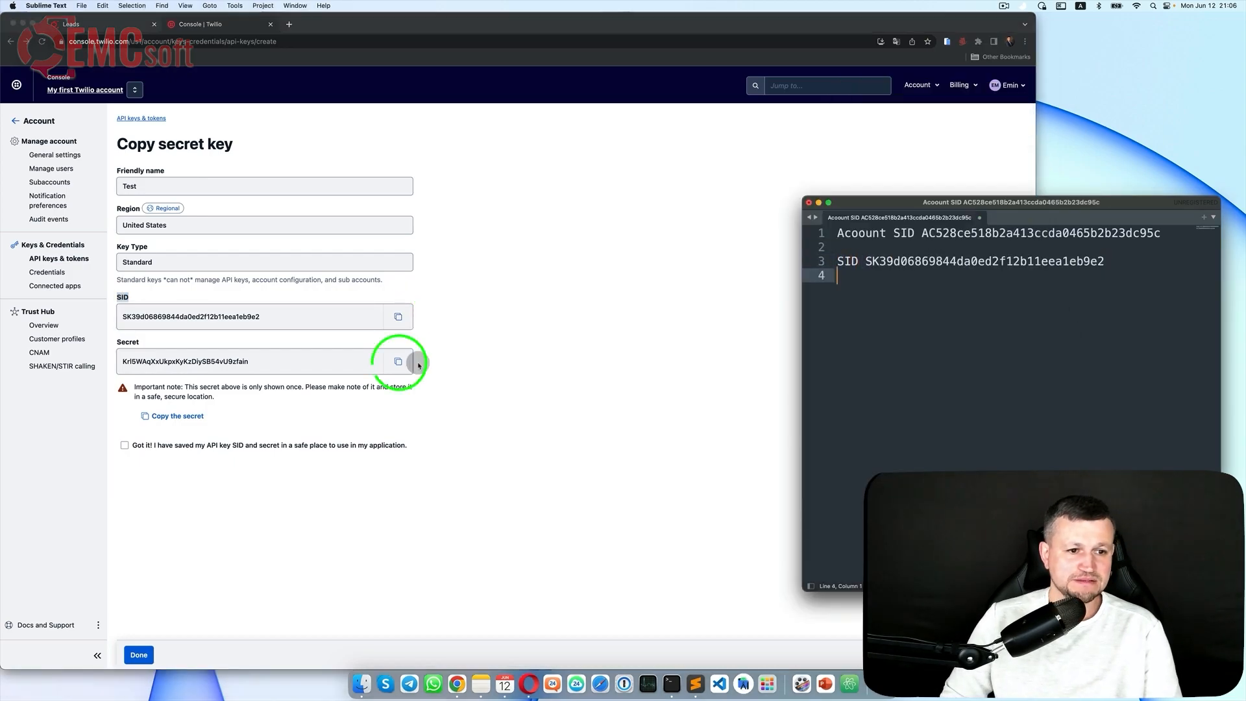
{"action": "left_click", "coordinate": [398, 361]}
{"action": "left_click", "coordinate": [1080, 310]}
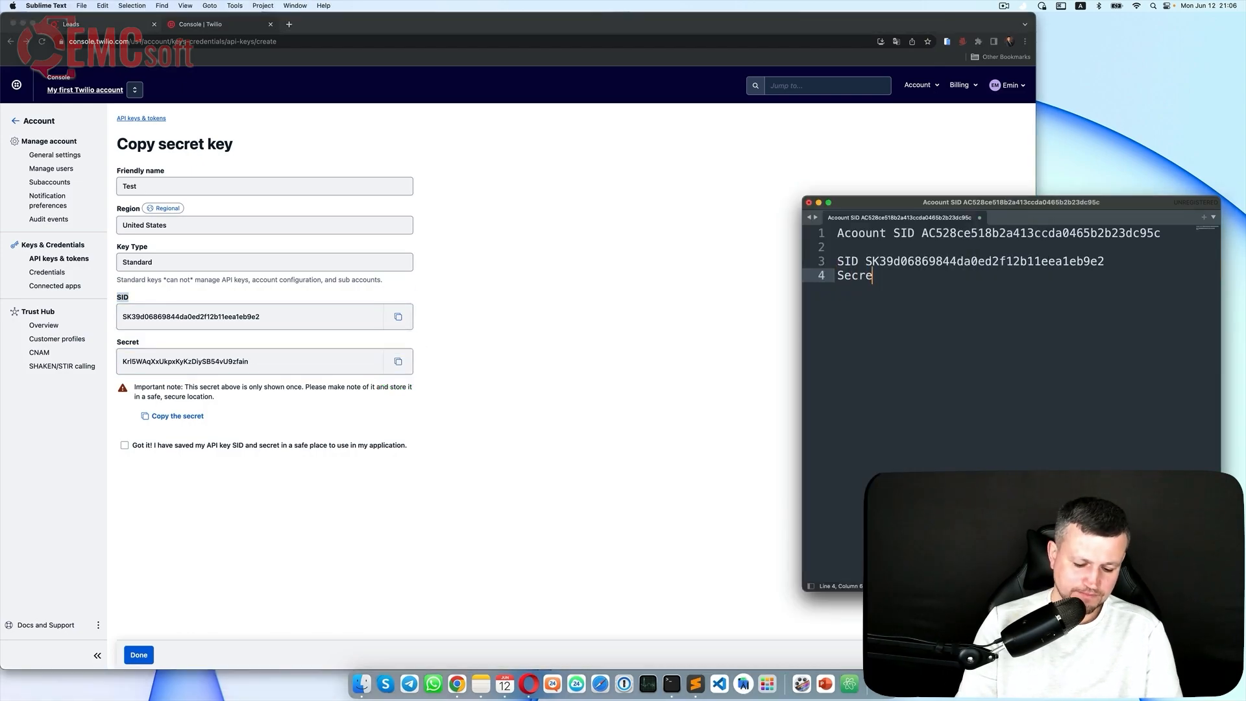
{"action": "left_click", "coordinate": [527, 334]}
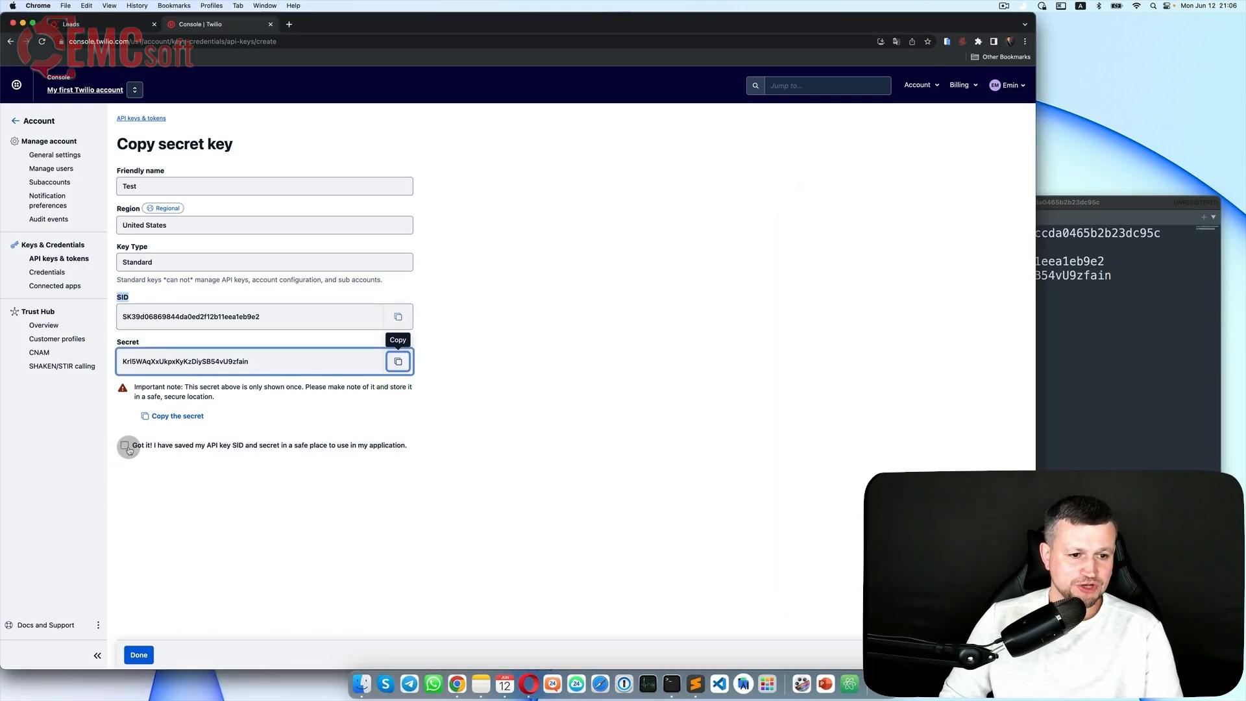
{"action": "left_click", "coordinate": [127, 448]}
{"action": "left_click", "coordinate": [139, 655]}
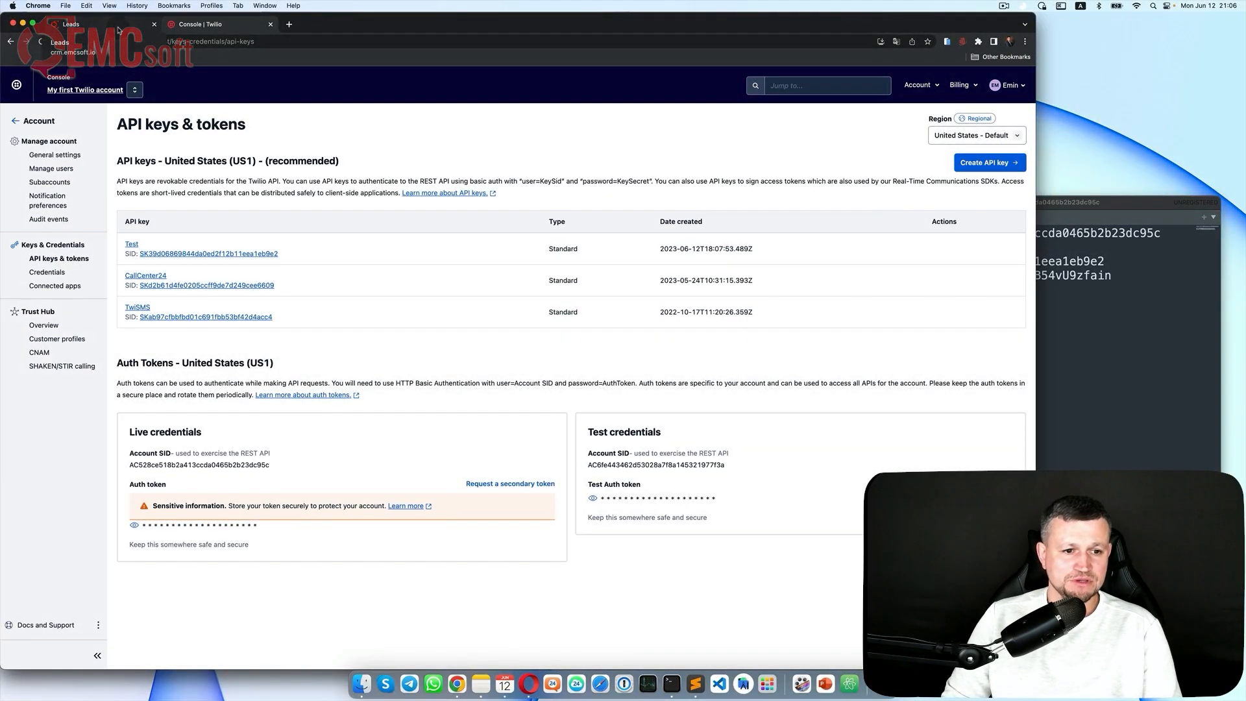
Step: Open the TwiSMS installation form in Bitrix24 and enter the Twilio Account SID
{"action": "left_click", "coordinate": [117, 30]}
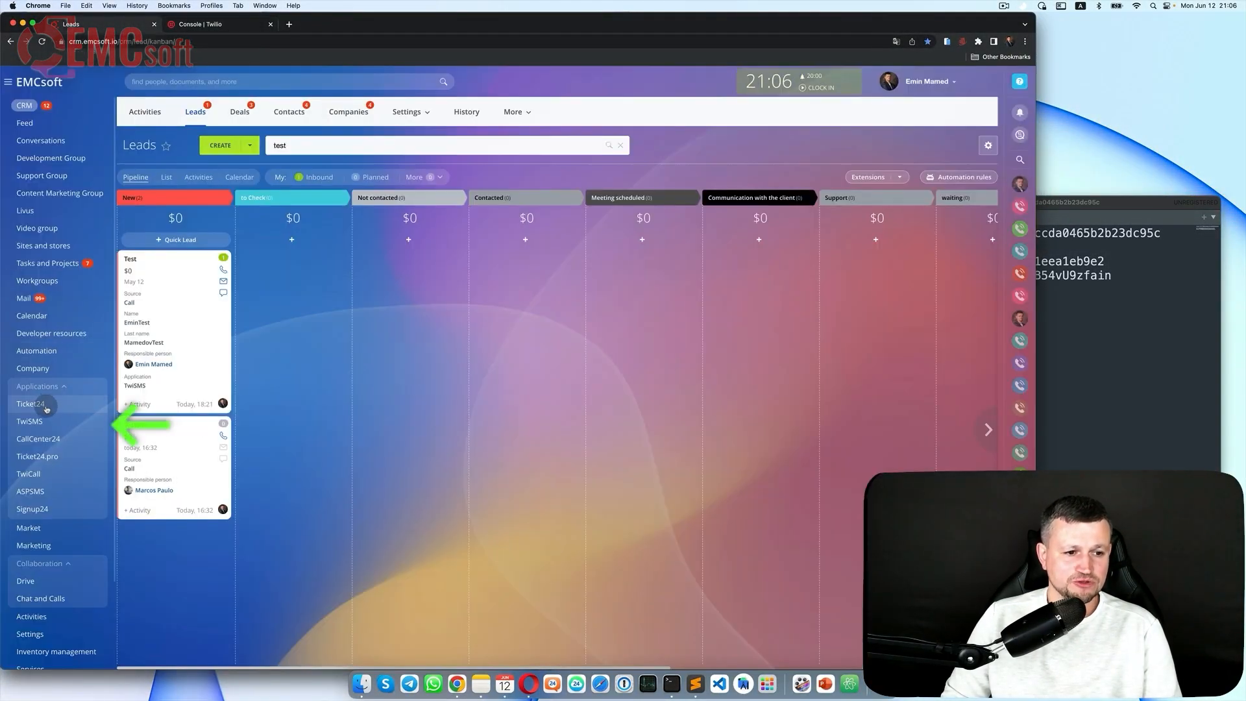
{"action": "left_click", "coordinate": [29, 421]}
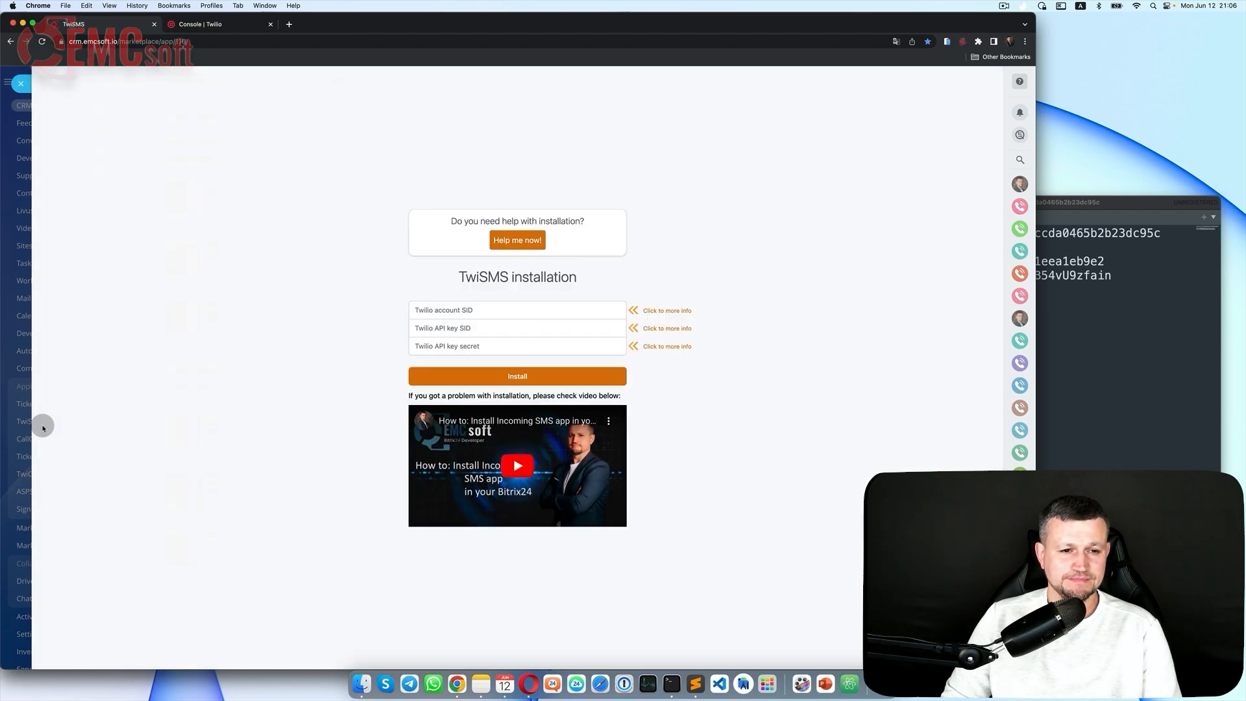
{"action": "left_click", "coordinate": [1063, 364]}
{"action": "double_click", "coordinate": [927, 235]}
{"action": "left_click", "coordinate": [1168, 234]}
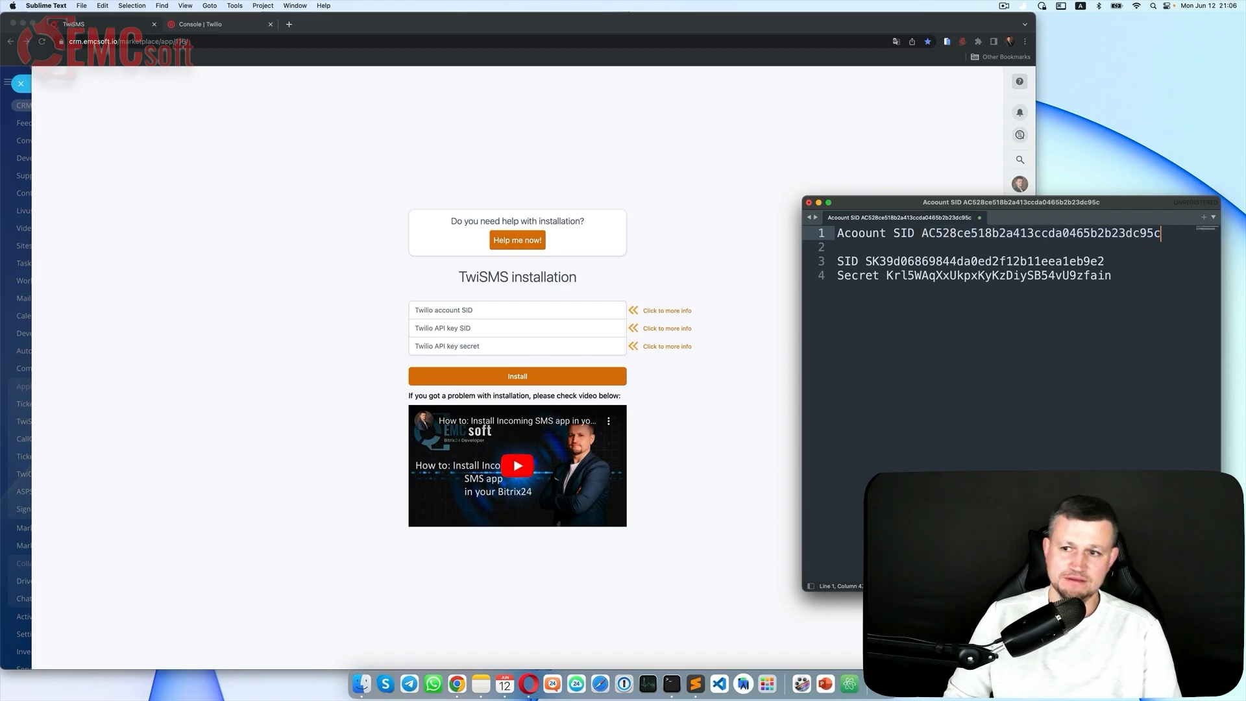
{"action": "left_click_drag", "start_coordinate": [1162, 234], "coordinate": [910, 232]}
{"action": "left_click", "coordinate": [528, 312]}
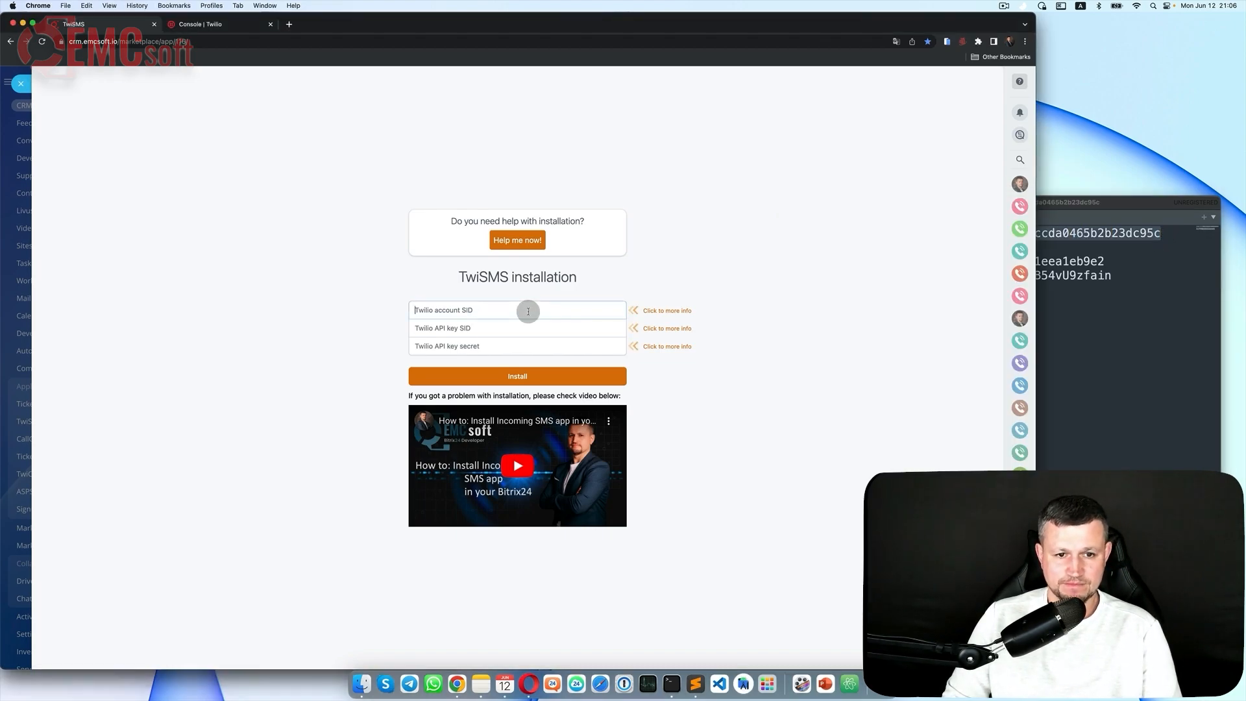
Step: Paste the API key SID and secret from the note and install TwiSMS
{"action": "left_click", "coordinate": [1099, 348]}
{"action": "left_click_drag", "start_coordinate": [1103, 262], "coordinate": [866, 262]}
{"action": "left_click", "coordinate": [490, 322]}
{"action": "key", "text": "super+v"}
{"action": "left_click", "coordinate": [1113, 278]}
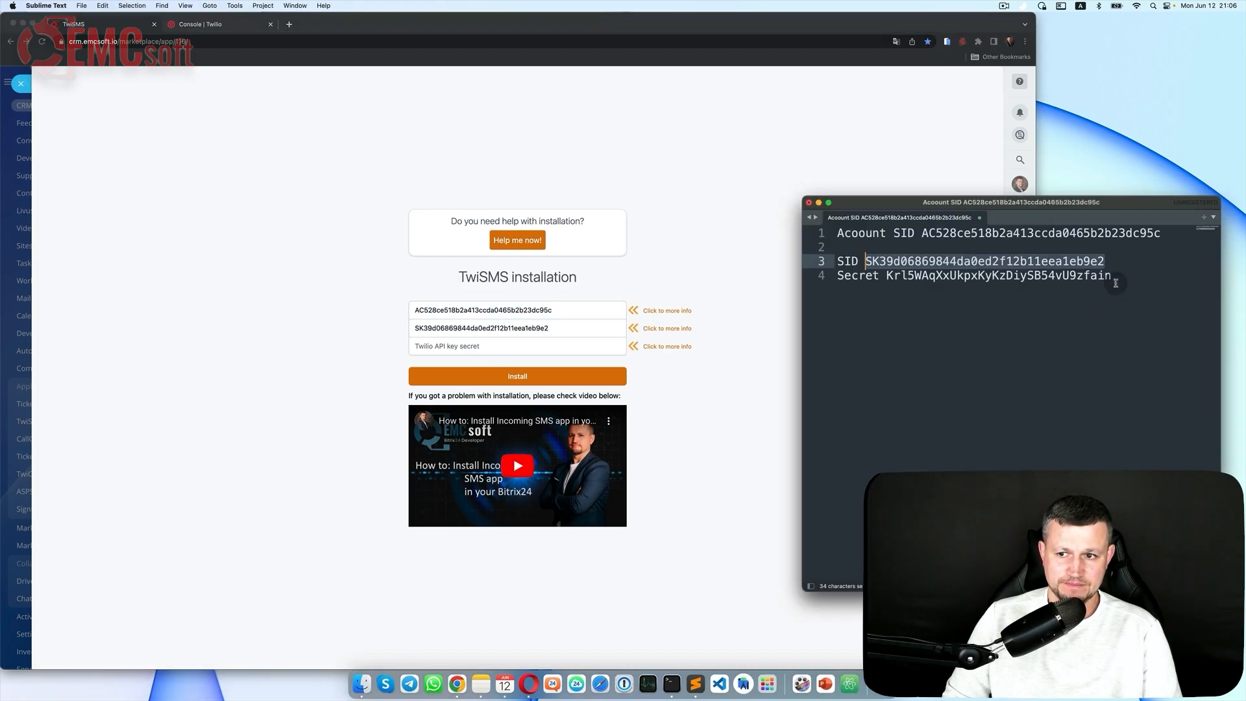
{"action": "left_click_drag", "start_coordinate": [1112, 275], "coordinate": [887, 275]}
{"action": "left_click", "coordinate": [551, 349]}
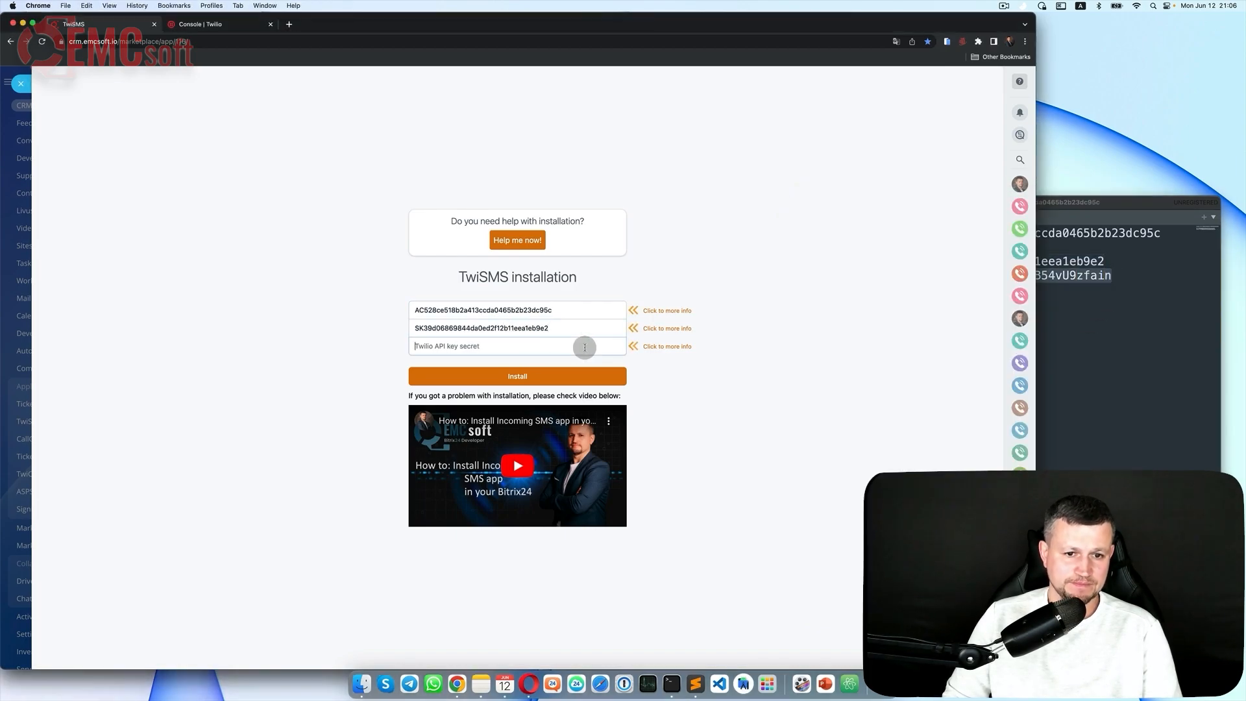
{"action": "key", "text": "super+v"}
{"action": "left_click", "coordinate": [582, 378]}
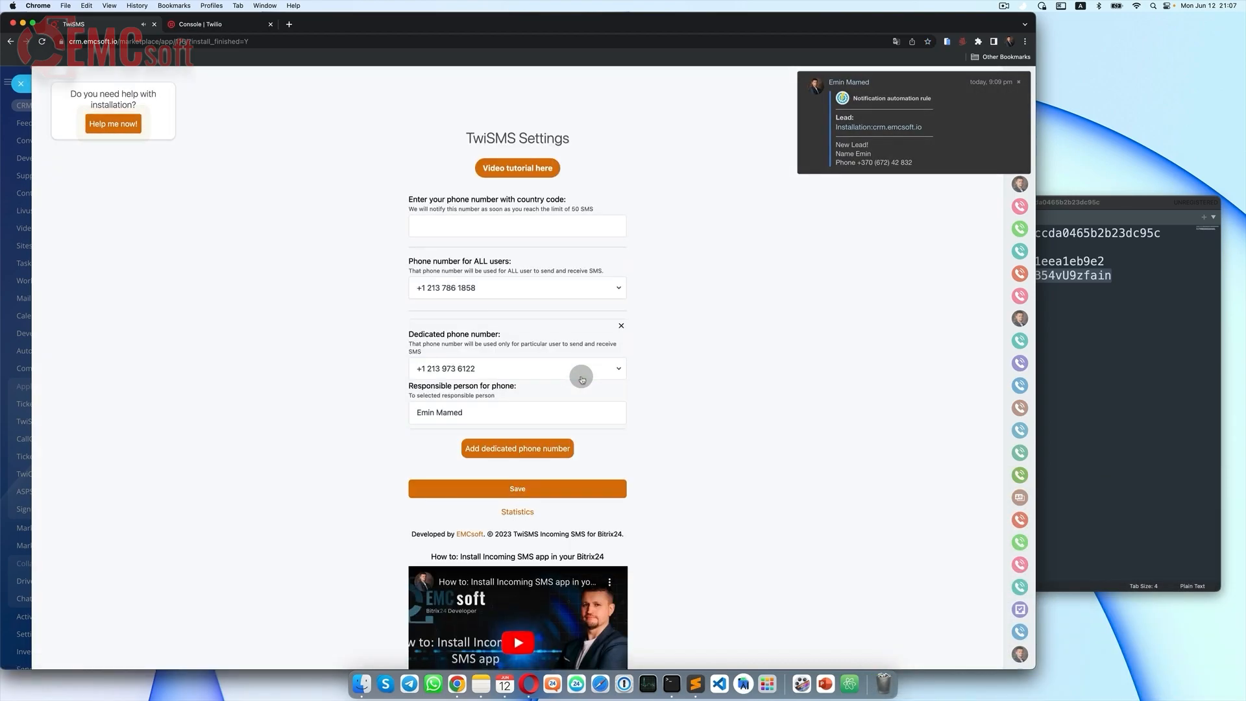
Step: Remove the default dedicated block and add dedicated Number 1 assigned to the account owner
{"action": "left_click", "coordinate": [529, 226]}
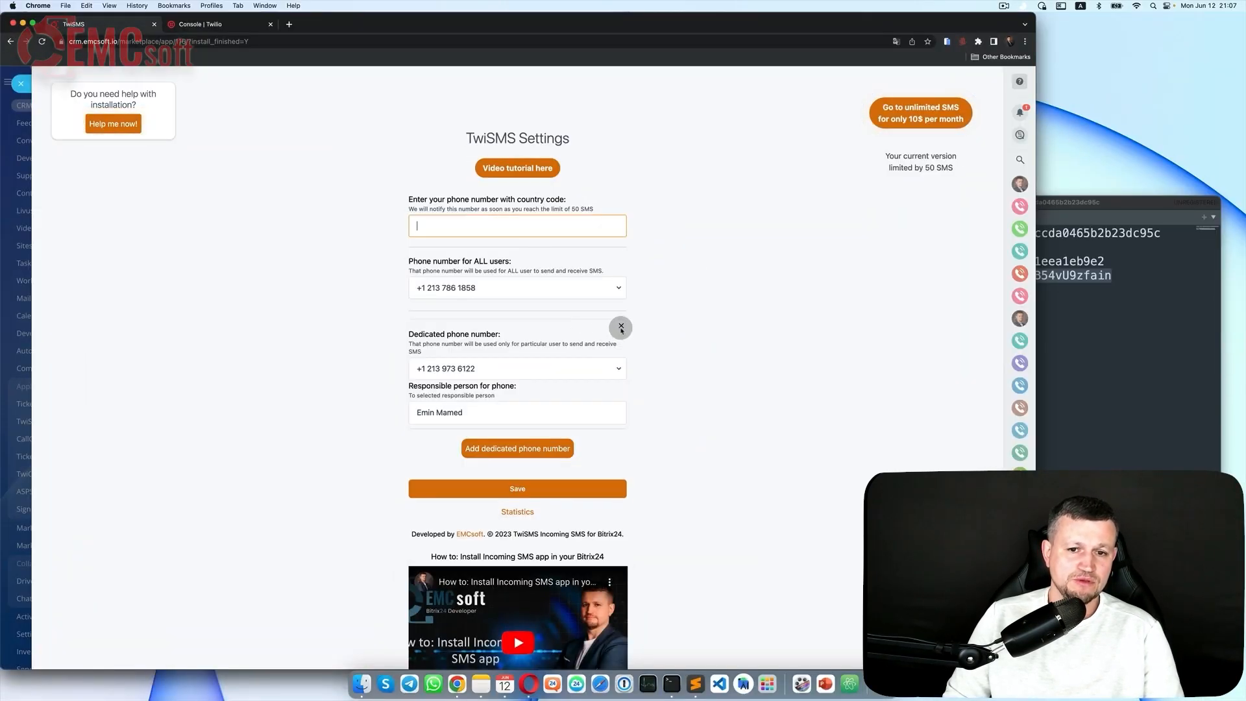
{"action": "left_click", "coordinate": [622, 328]}
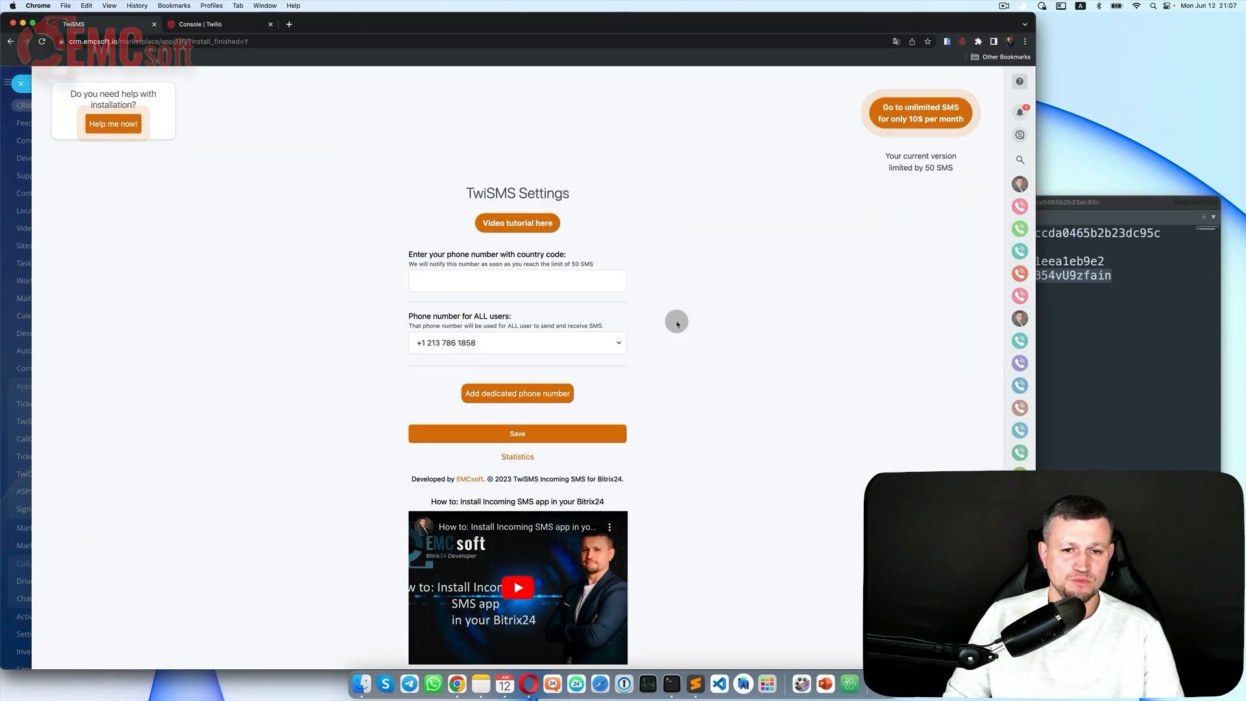
{"action": "scroll", "coordinate": [701, 332], "scroll_direction": "down", "scroll_amount": 1}
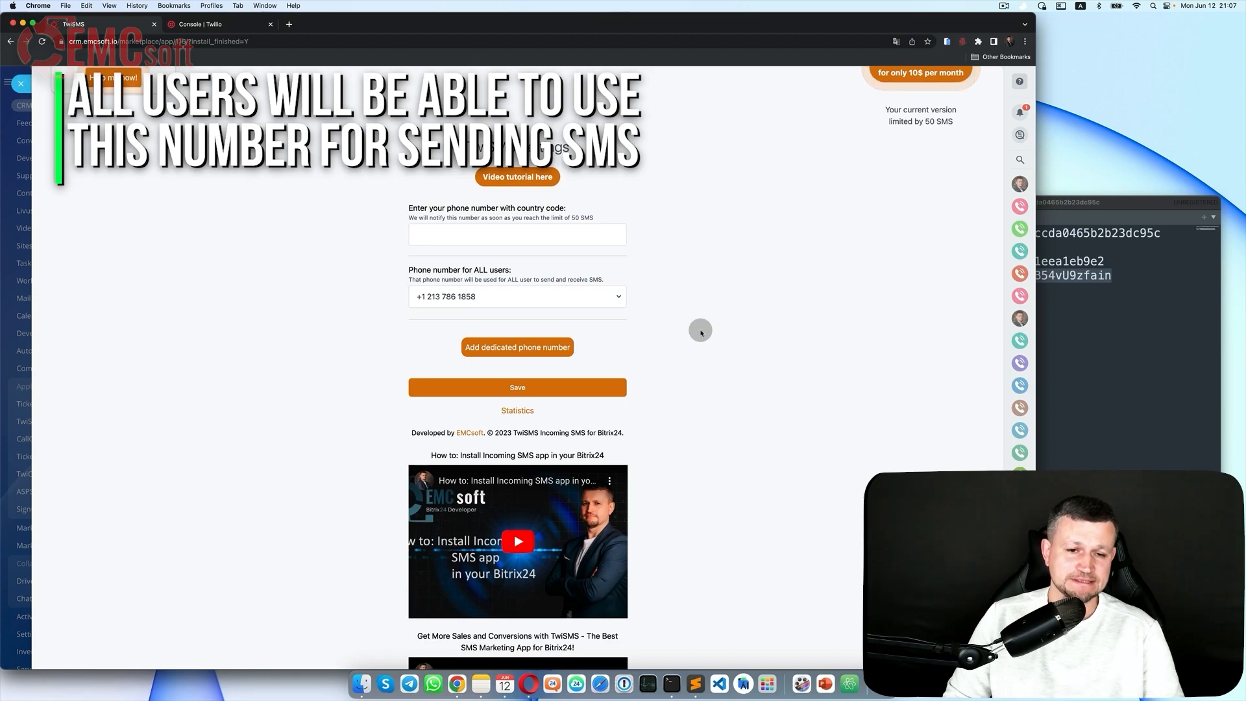
{"action": "left_click", "coordinate": [541, 355]}
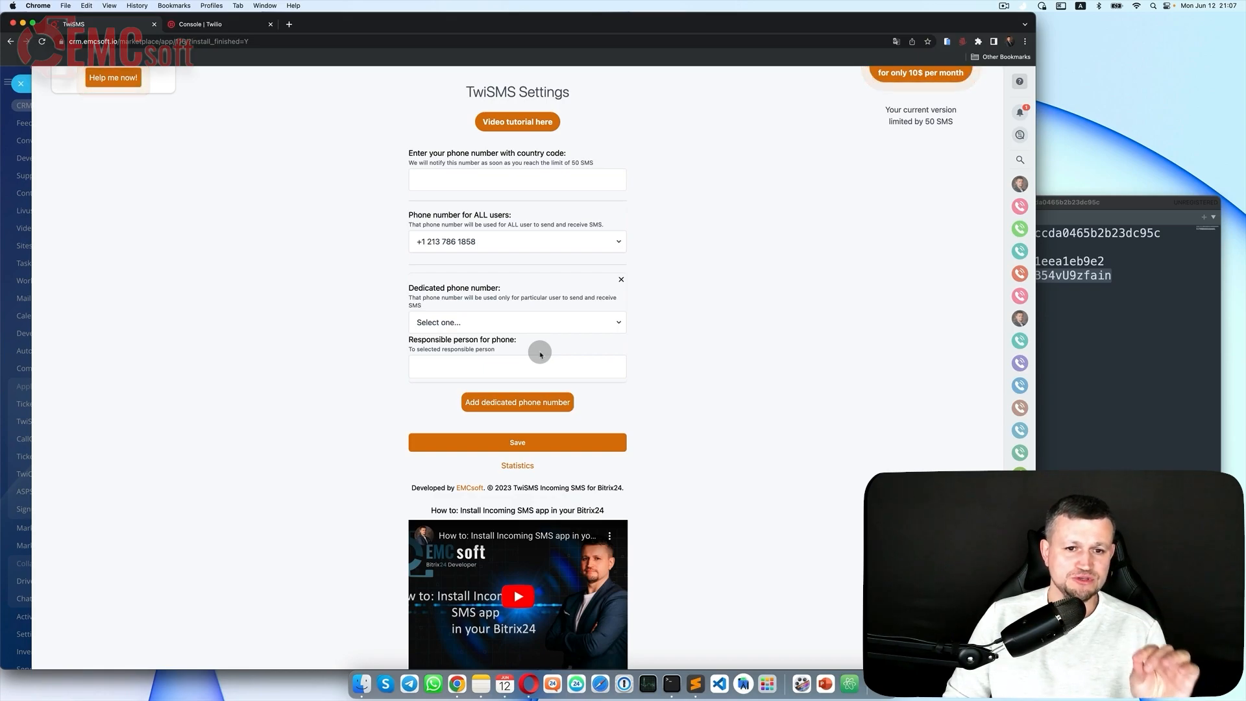
{"action": "left_click", "coordinate": [530, 328]}
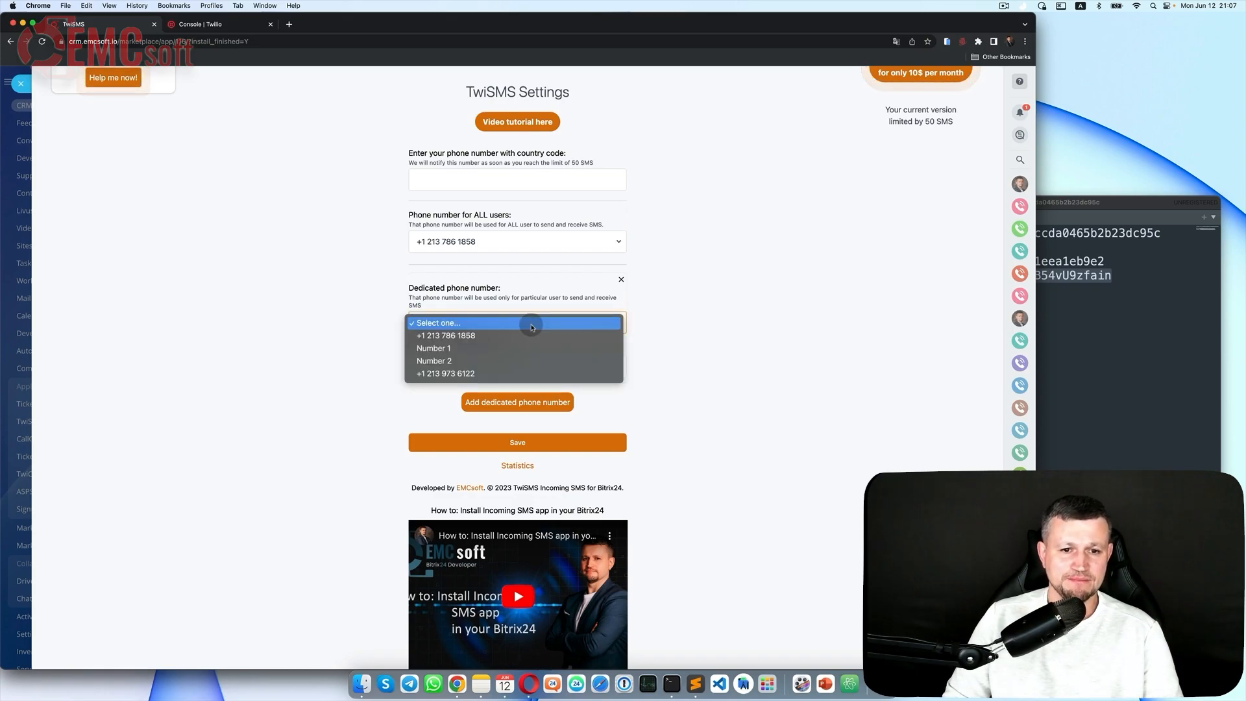
{"action": "left_click", "coordinate": [447, 351]}
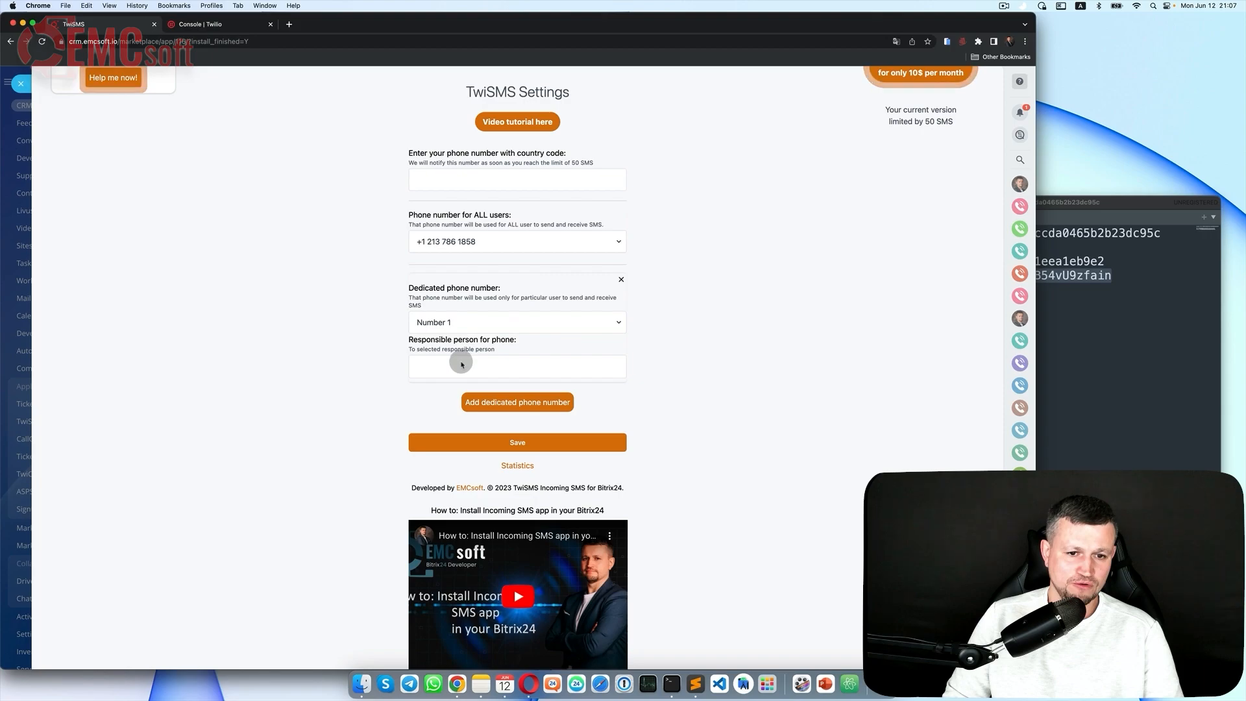
{"action": "left_click", "coordinate": [461, 365]}
{"action": "left_click", "coordinate": [541, 403]}
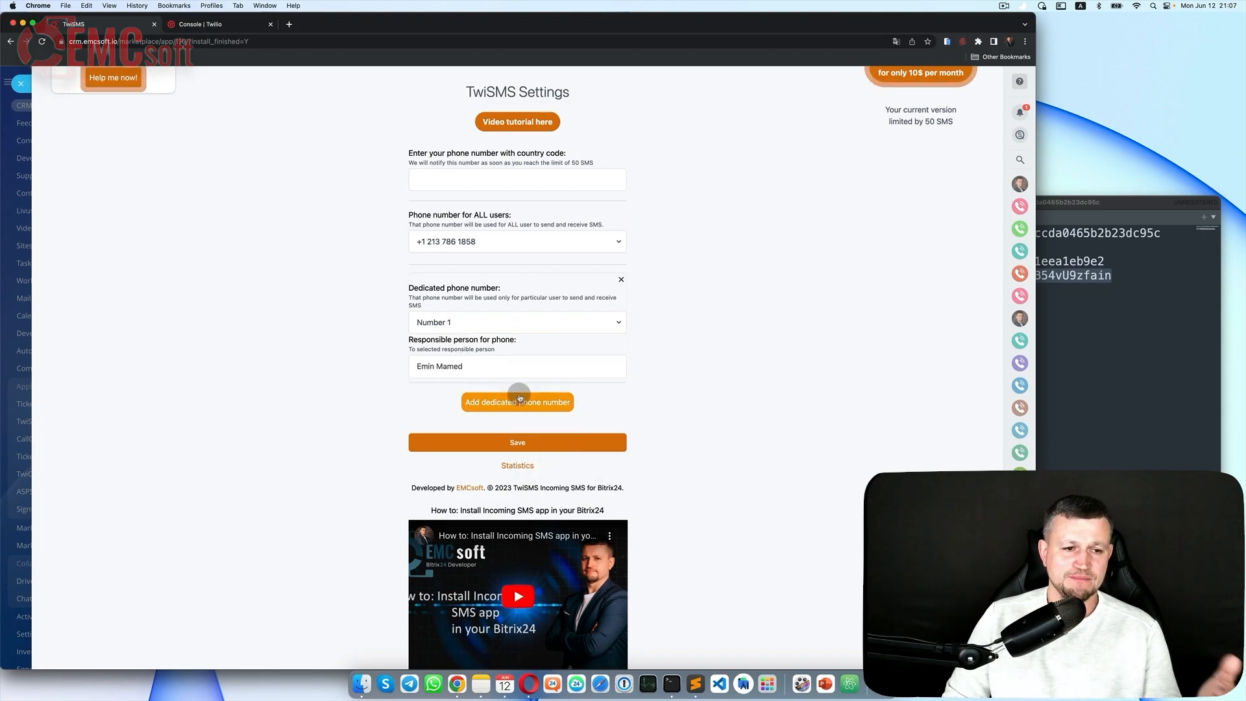
Step: Add a second dedicated number, the last Twilio number, for another team member, and save
{"action": "left_click", "coordinate": [519, 401]}
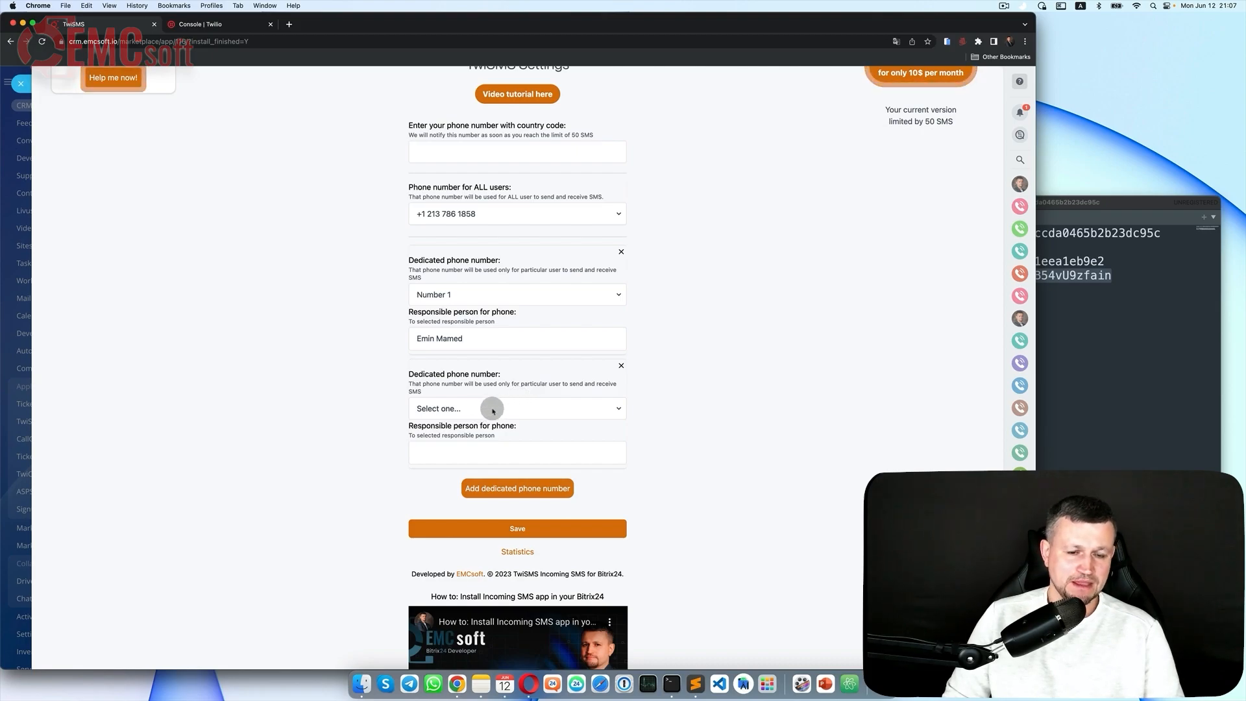
{"action": "scroll", "coordinate": [484, 413], "scroll_direction": "down", "scroll_amount": 2}
{"action": "left_click", "coordinate": [488, 354]}
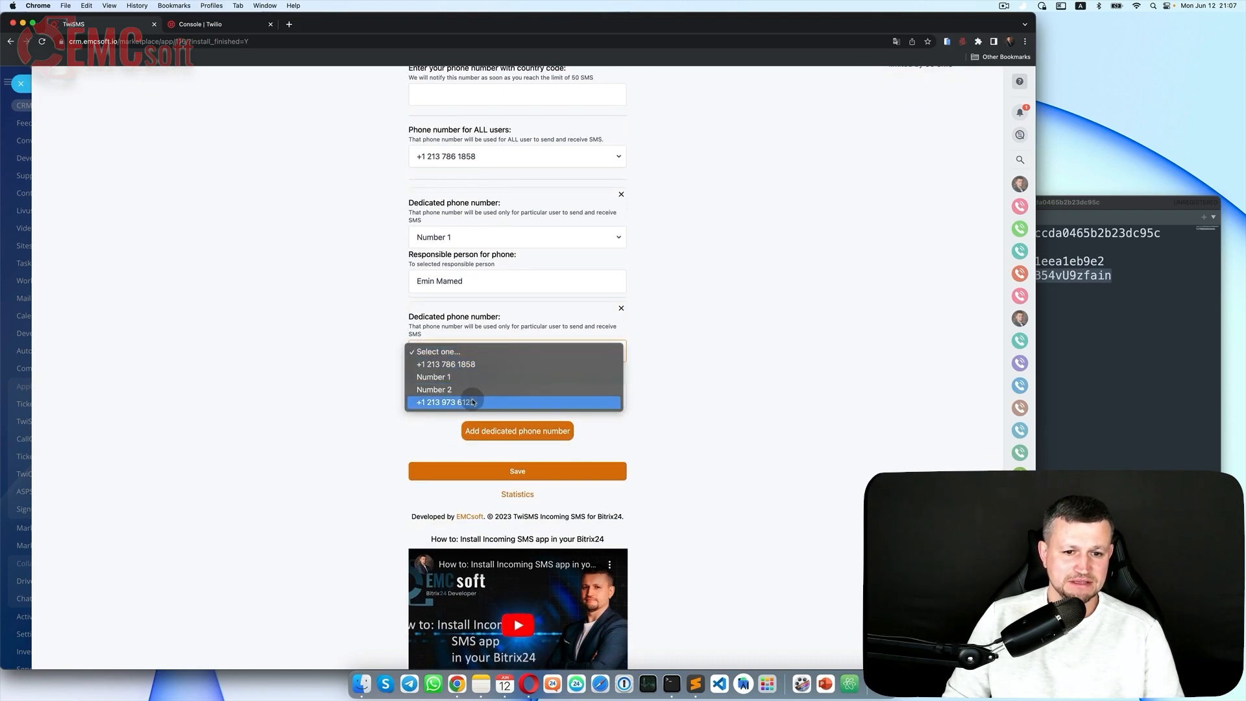
{"action": "left_click", "coordinate": [473, 401]}
{"action": "left_click", "coordinate": [482, 398]}
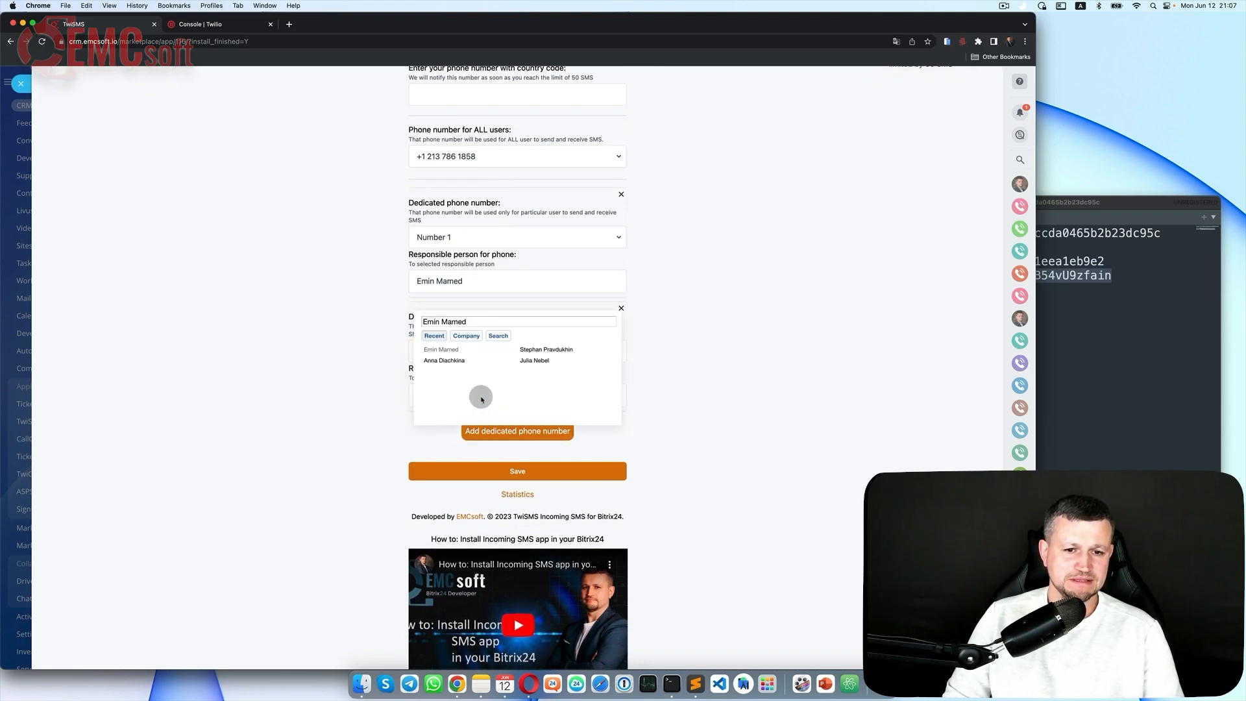
{"action": "left_click", "coordinate": [527, 359]}
{"action": "left_click", "coordinate": [573, 468]}
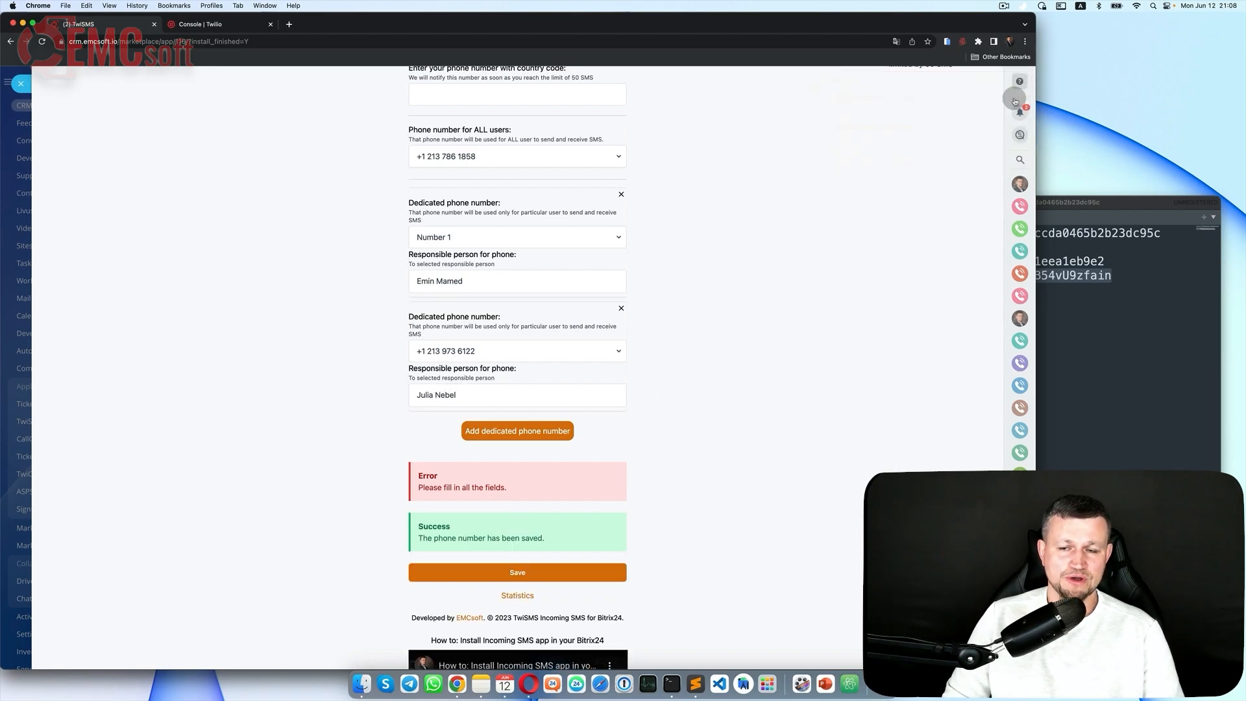
Step: Open the TwiSMS support chat and point out the 50 SMS free limit
{"action": "scroll", "coordinate": [851, 353], "scroll_direction": "up", "scroll_amount": 2}
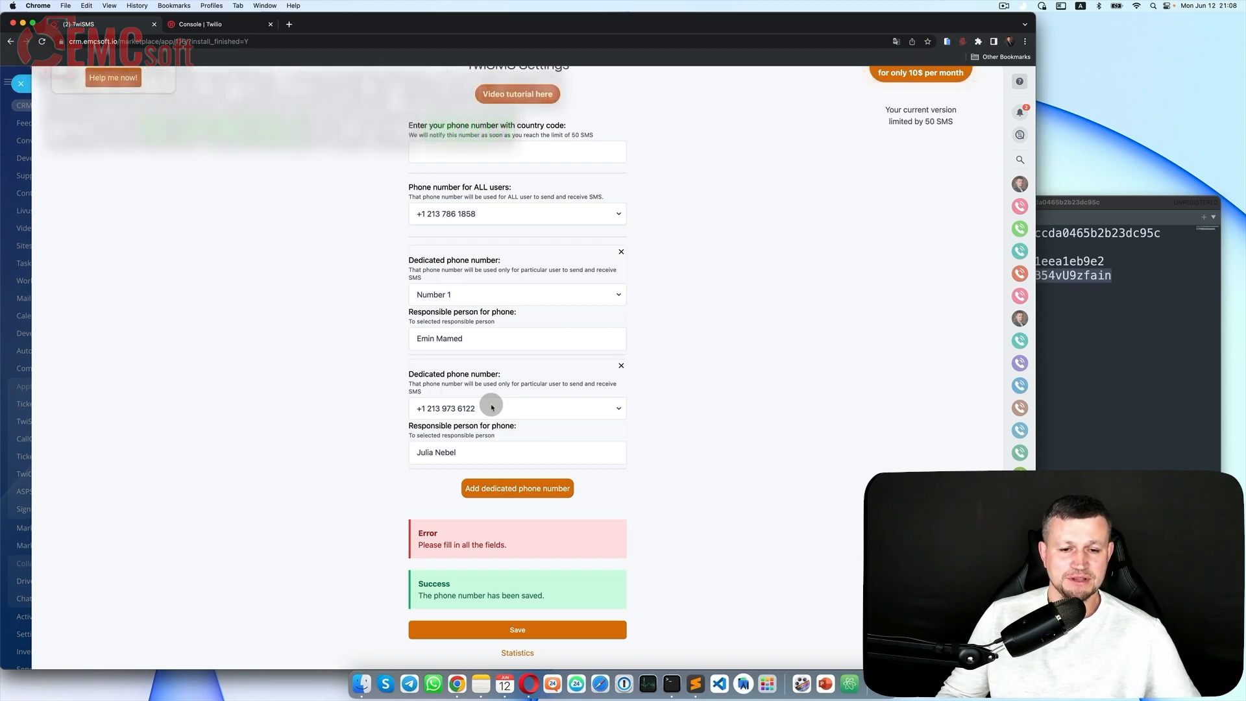
{"action": "scroll", "coordinate": [492, 407], "scroll_direction": "up", "scroll_amount": 2}
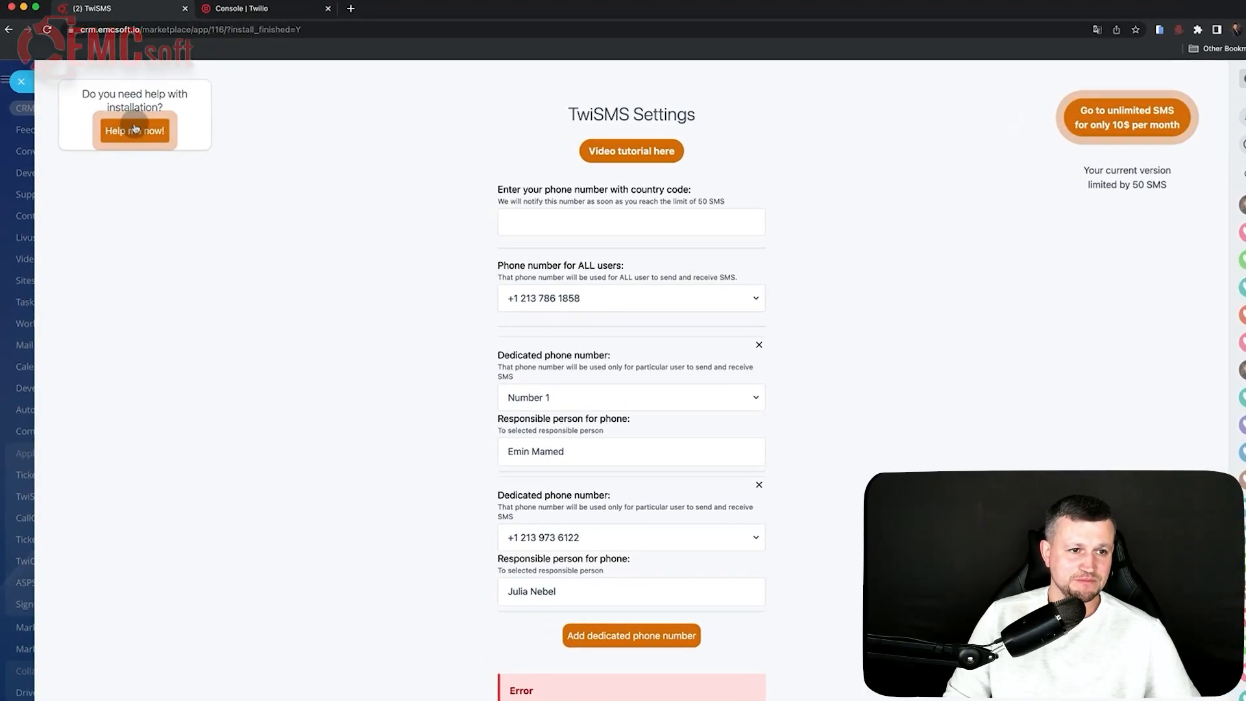
{"action": "left_click", "coordinate": [135, 129]}
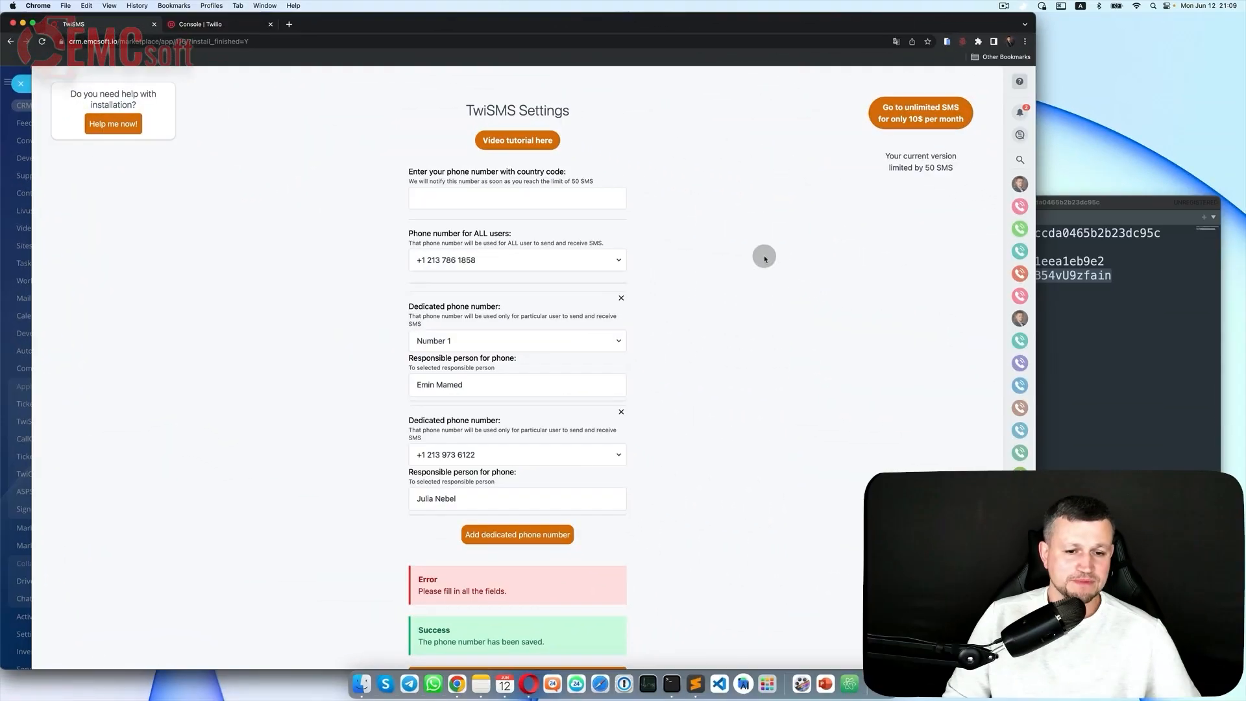
{"action": "left_click_drag", "start_coordinate": [926, 168], "coordinate": [955, 171]}
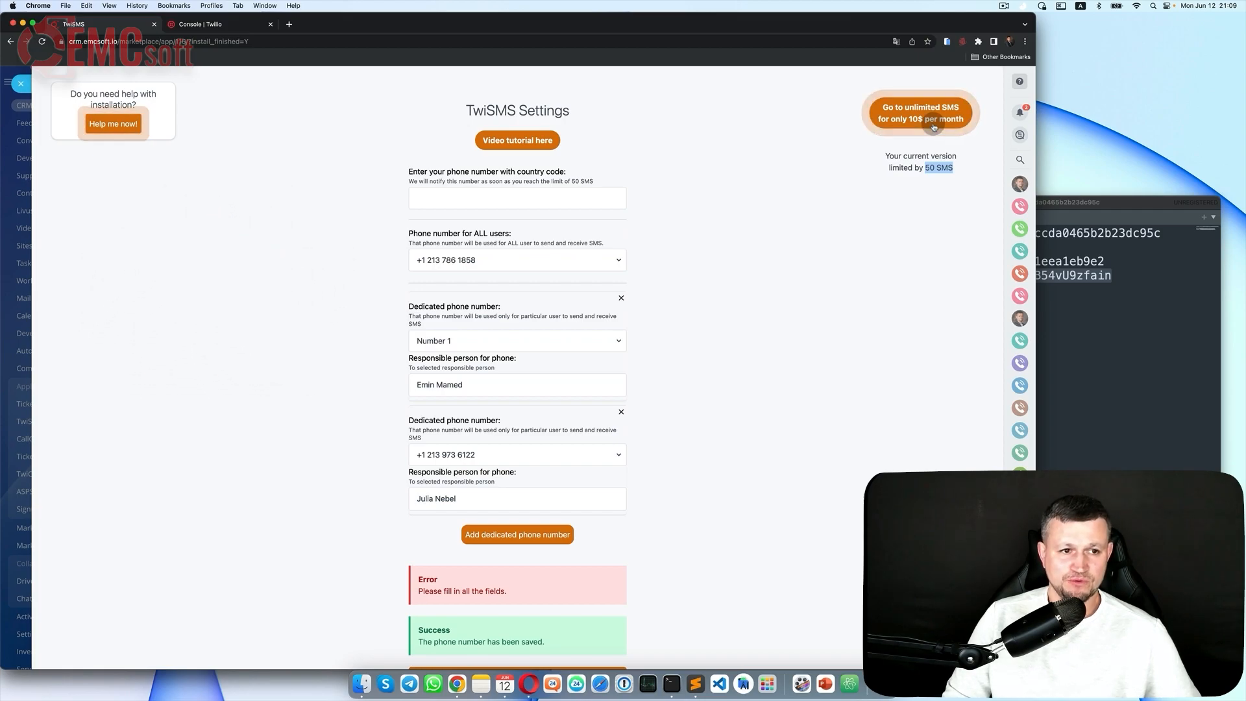
Step: Close TwiSMS, open CallCenter24, and enter the Twilio Account SID
{"action": "left_click", "coordinate": [27, 89]}
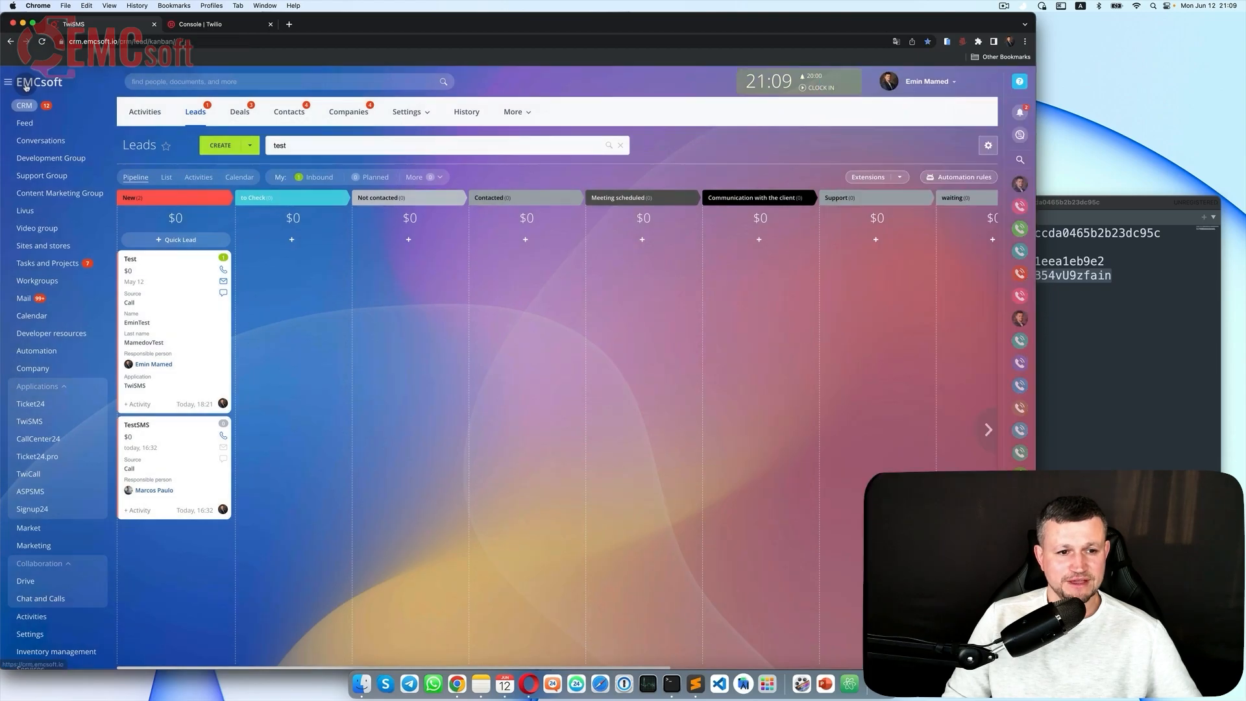
{"action": "left_click", "coordinate": [59, 440]}
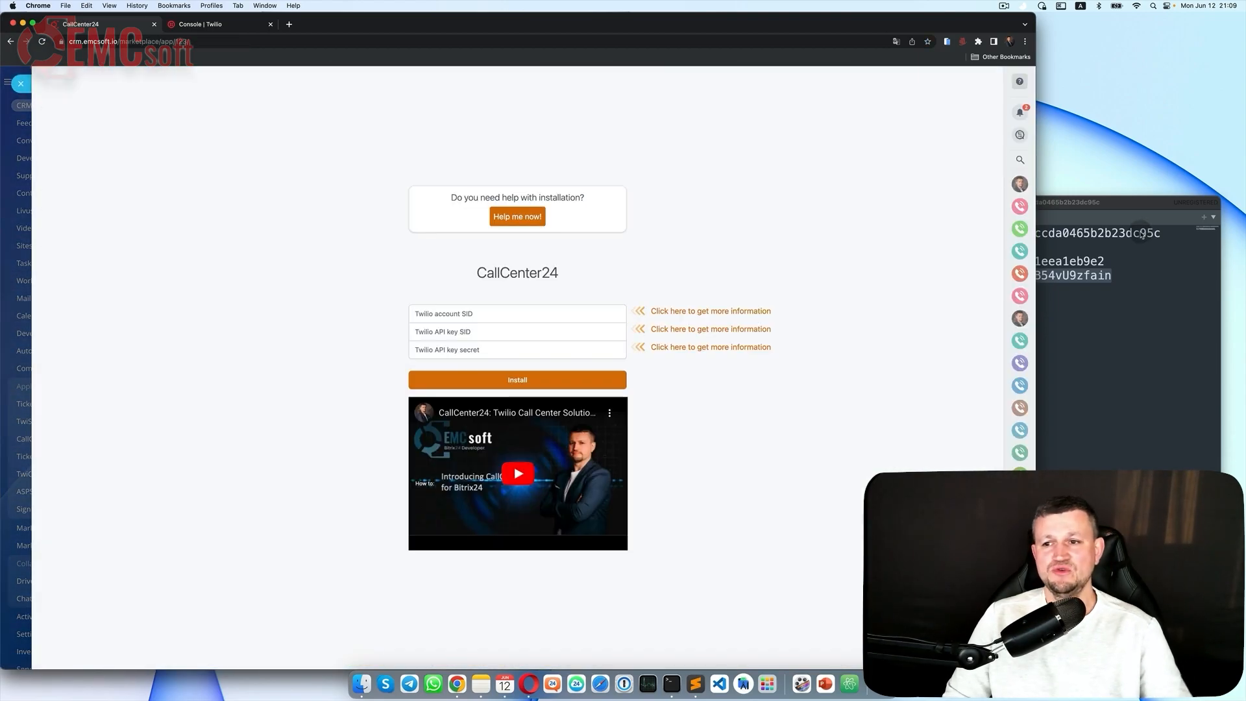
{"action": "left_click", "coordinate": [1143, 232]}
{"action": "double_click", "coordinate": [1143, 232]}
{"action": "key", "text": "super+c"}
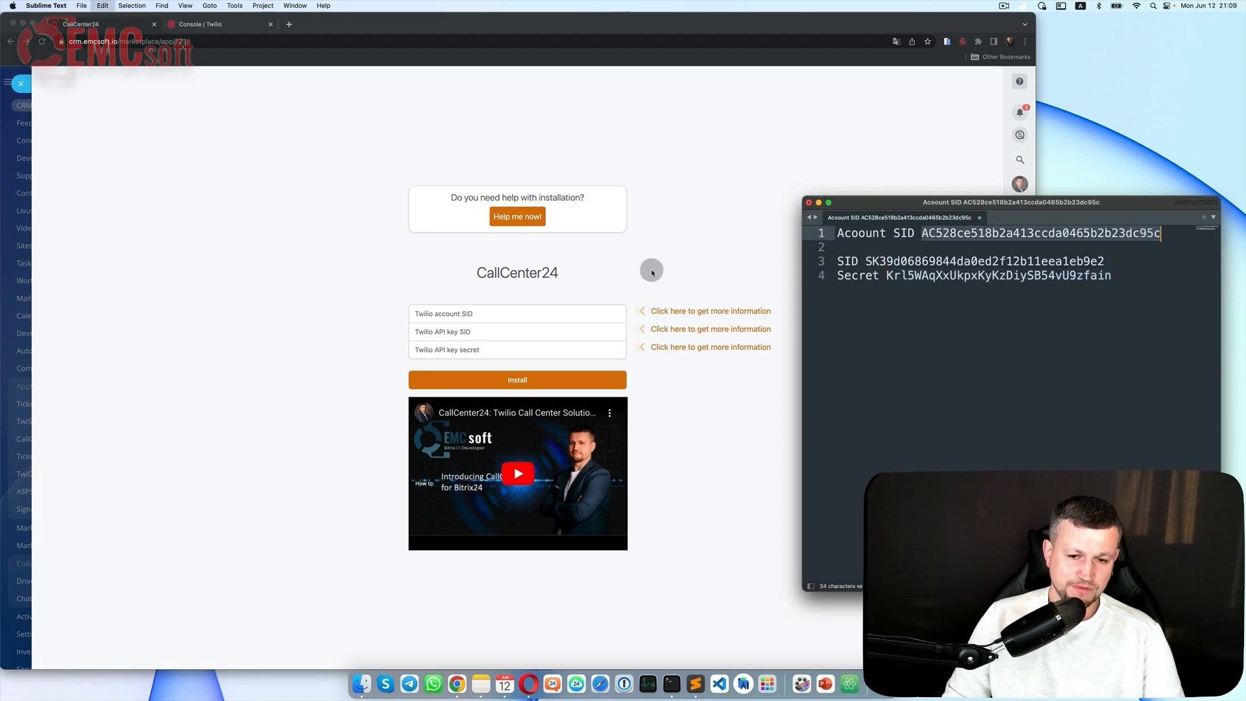
{"action": "left_click", "coordinate": [516, 316]}
{"action": "key", "text": "super+v"}
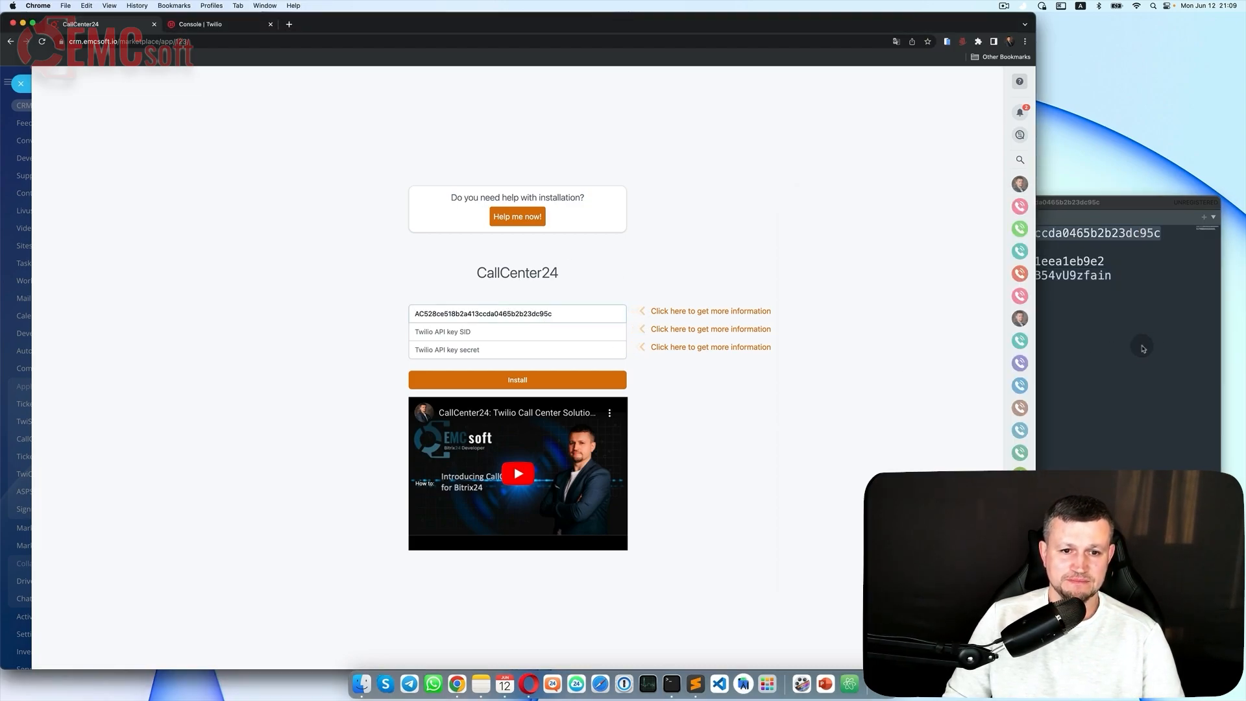
Step: Paste the API key SID and secret into CallCenter24 and install it
{"action": "left_click", "coordinate": [1136, 348]}
{"action": "double_click", "coordinate": [1039, 261]}
{"action": "key", "text": "super+c"}
{"action": "left_click", "coordinate": [527, 330]}
{"action": "key", "text": "super+v"}
{"action": "left_click", "coordinate": [1053, 278]}
{"action": "double_click", "coordinate": [1053, 275]}
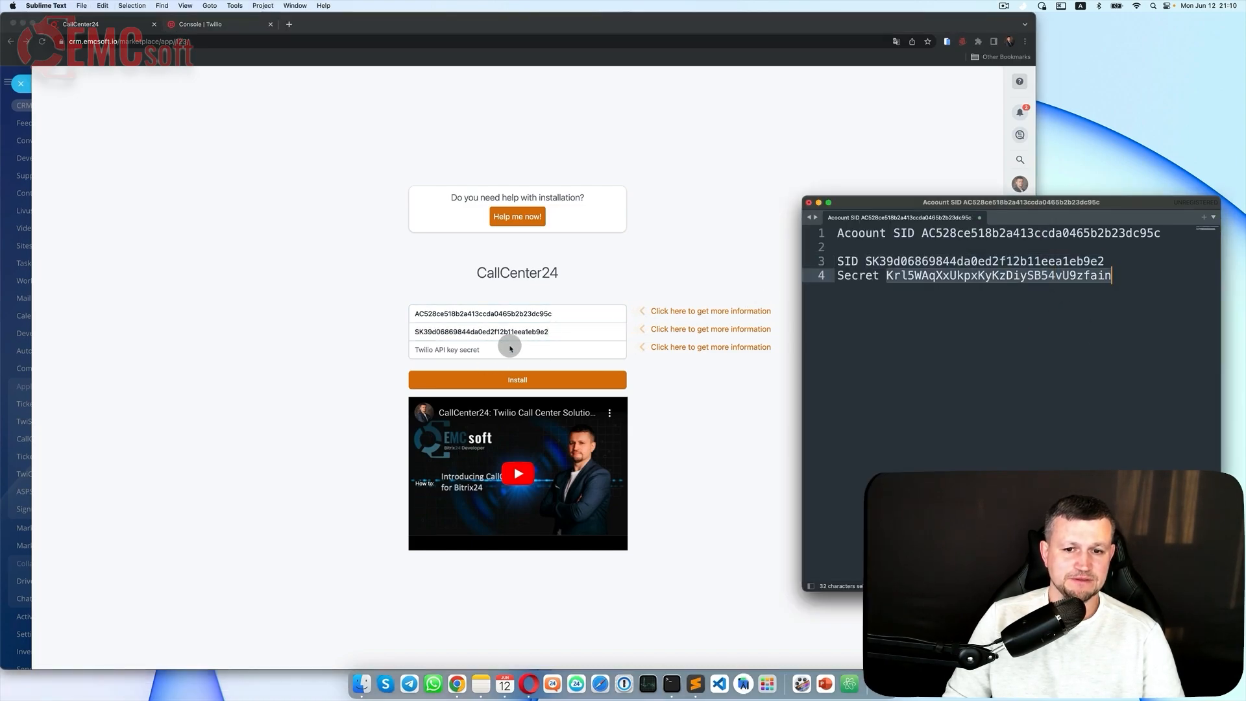
{"action": "left_click", "coordinate": [509, 349]}
{"action": "key", "text": "super+v"}
{"action": "left_click", "coordinate": [532, 381]}
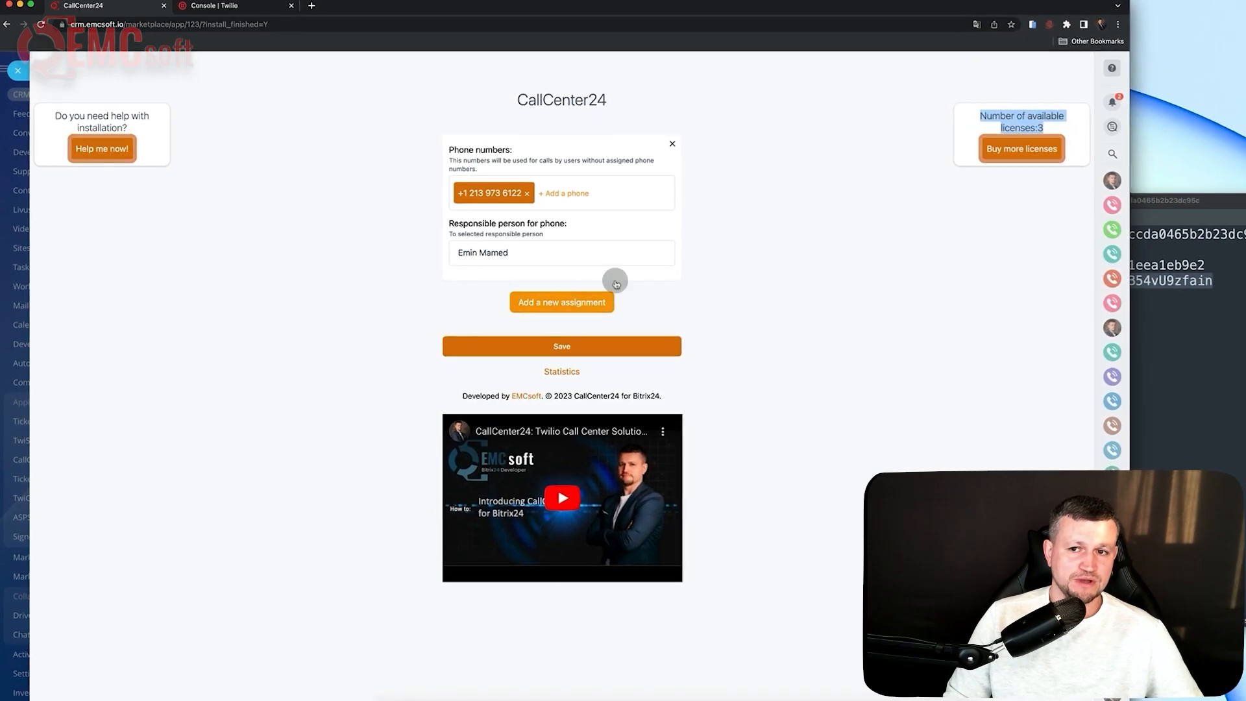
Step: Add a second CallCenter24 phone assignment using Number 1
{"action": "left_click", "coordinate": [598, 306]}
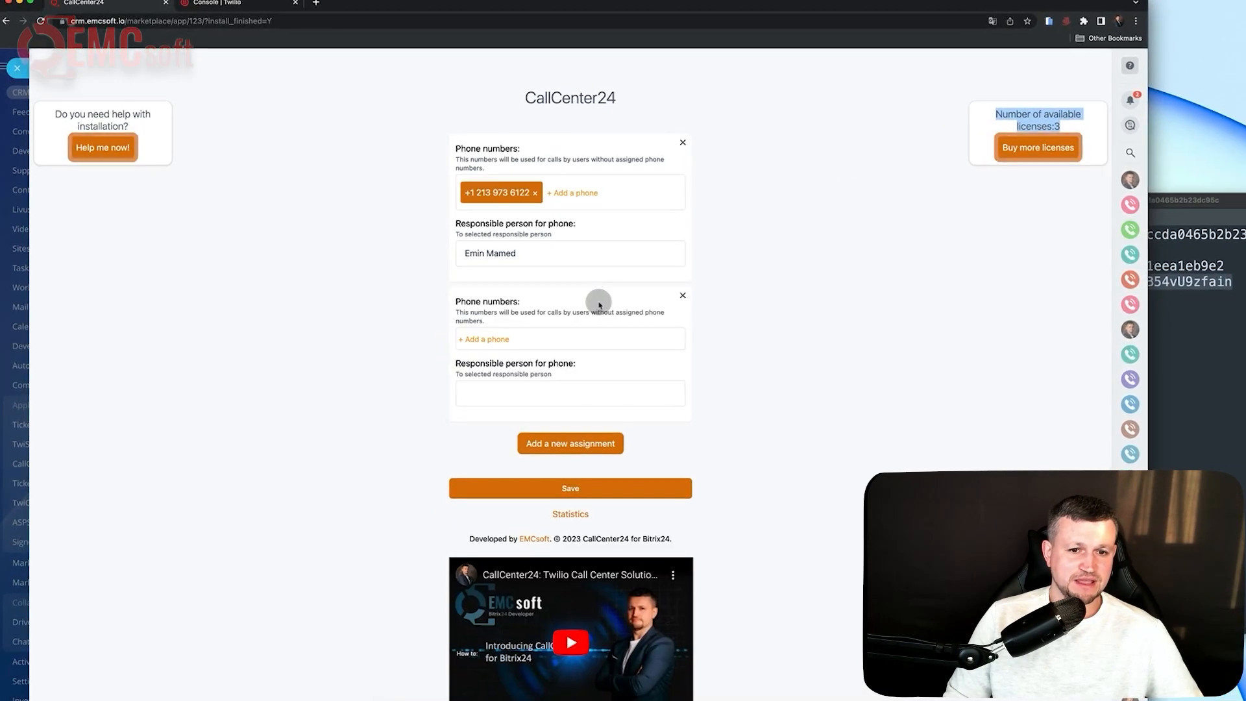
{"action": "left_click", "coordinate": [497, 337]}
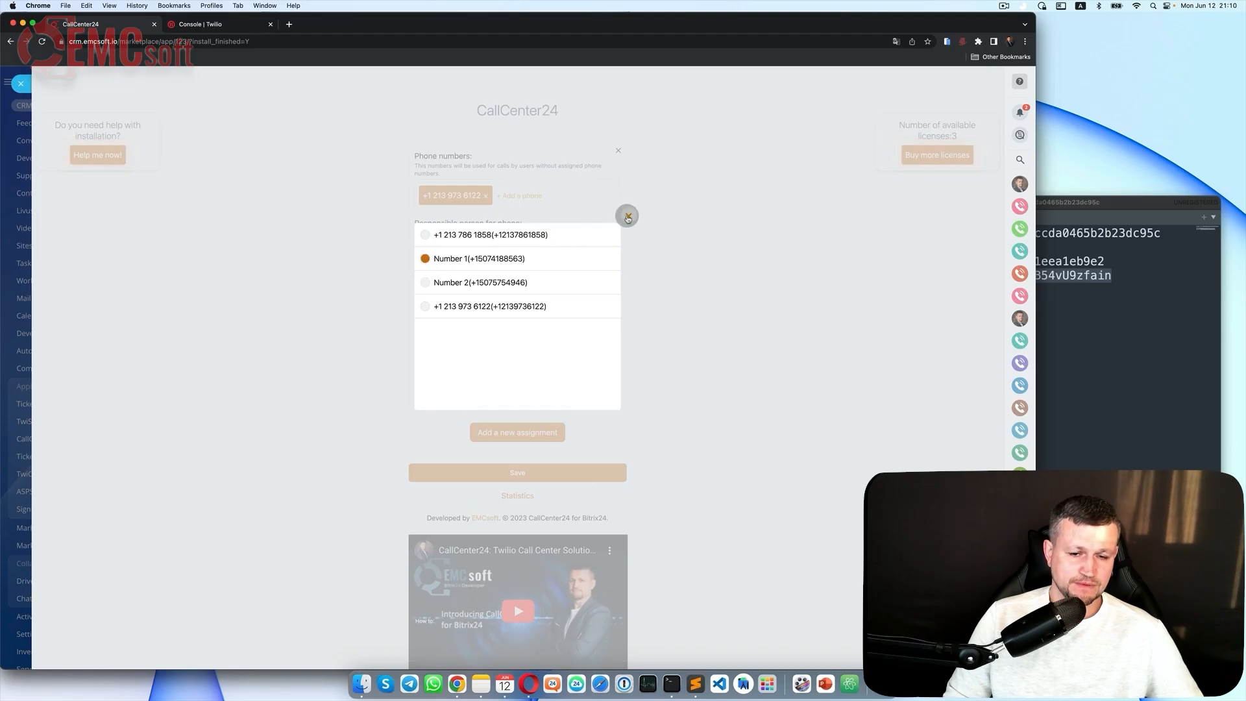
{"action": "left_click", "coordinate": [628, 217]}
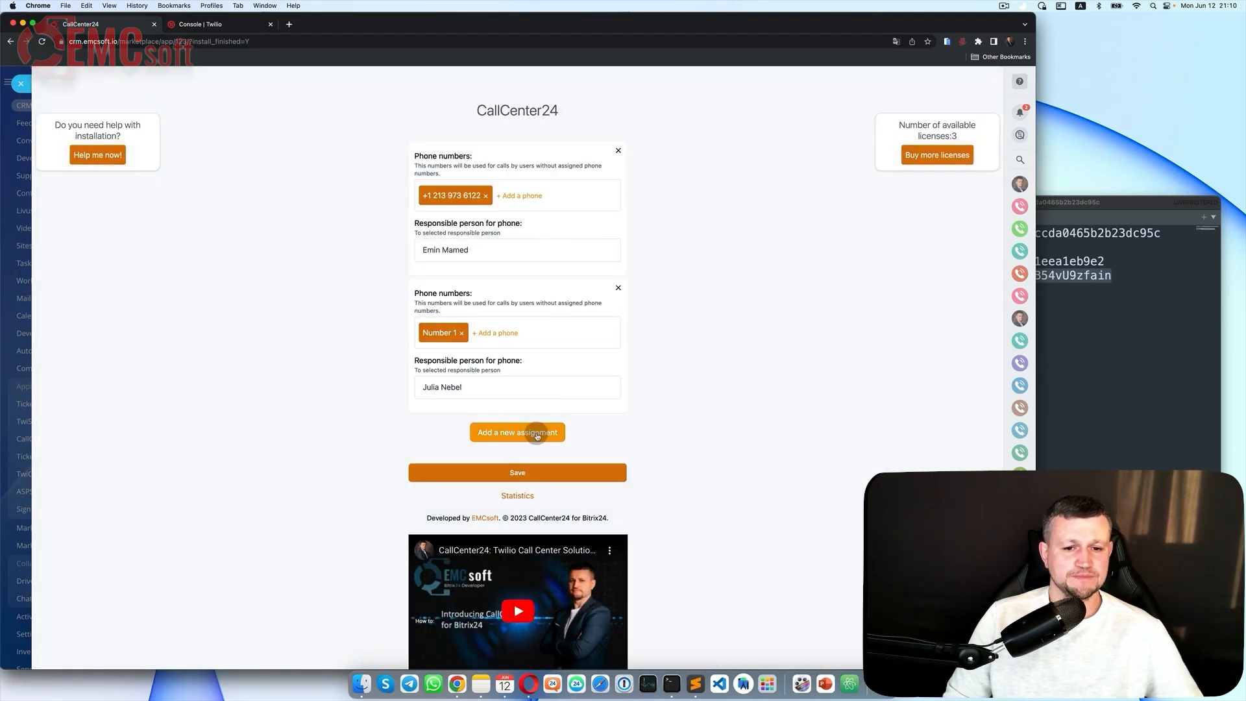
{"action": "scroll", "coordinate": [537, 434], "scroll_direction": "down", "scroll_amount": 1}
Step: Build a third assignment with four numbers and a responsible user, then remove it
{"action": "left_click", "coordinate": [534, 392]}
{"action": "left_click", "coordinate": [435, 424]}
{"action": "left_click", "coordinate": [429, 403]}
{"action": "left_click", "coordinate": [426, 379]}
{"action": "left_click", "coordinate": [424, 356]}
{"action": "left_click", "coordinate": [424, 333]}
{"action": "left_click", "coordinate": [629, 311]}
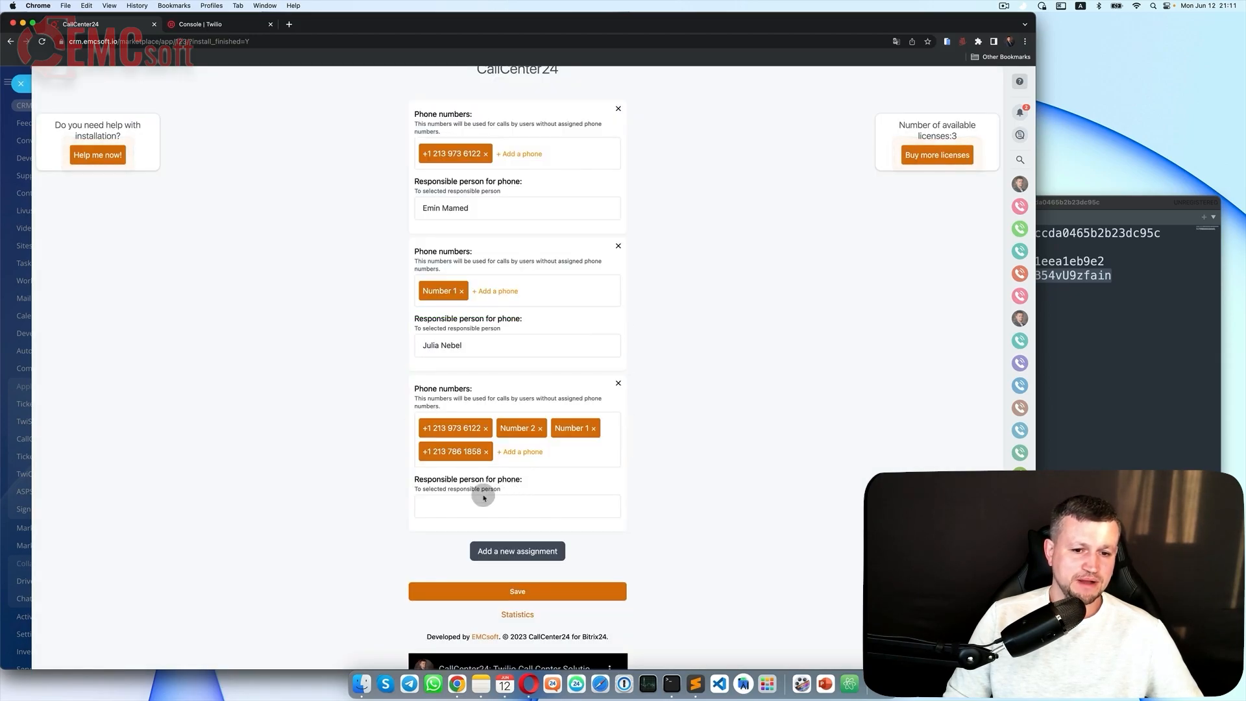
{"action": "left_click", "coordinate": [477, 504]}
{"action": "left_click", "coordinate": [539, 352]}
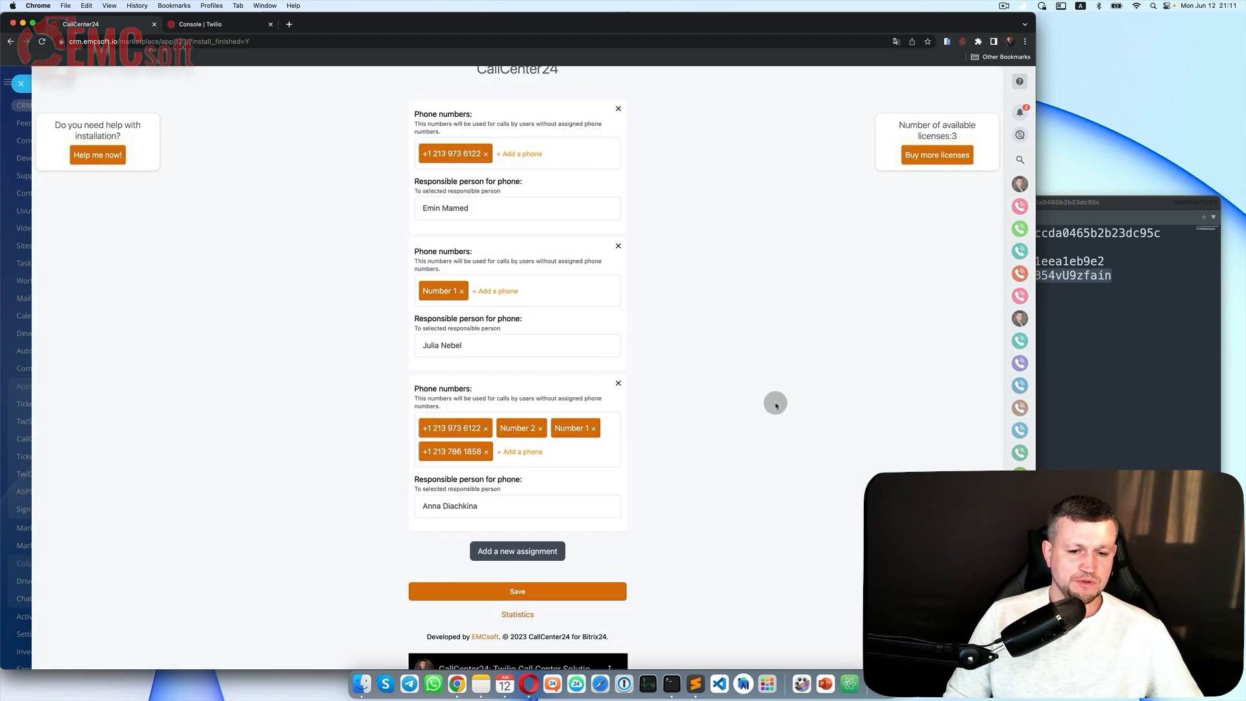
{"action": "scroll", "coordinate": [798, 415], "scroll_direction": "down", "scroll_amount": 3}
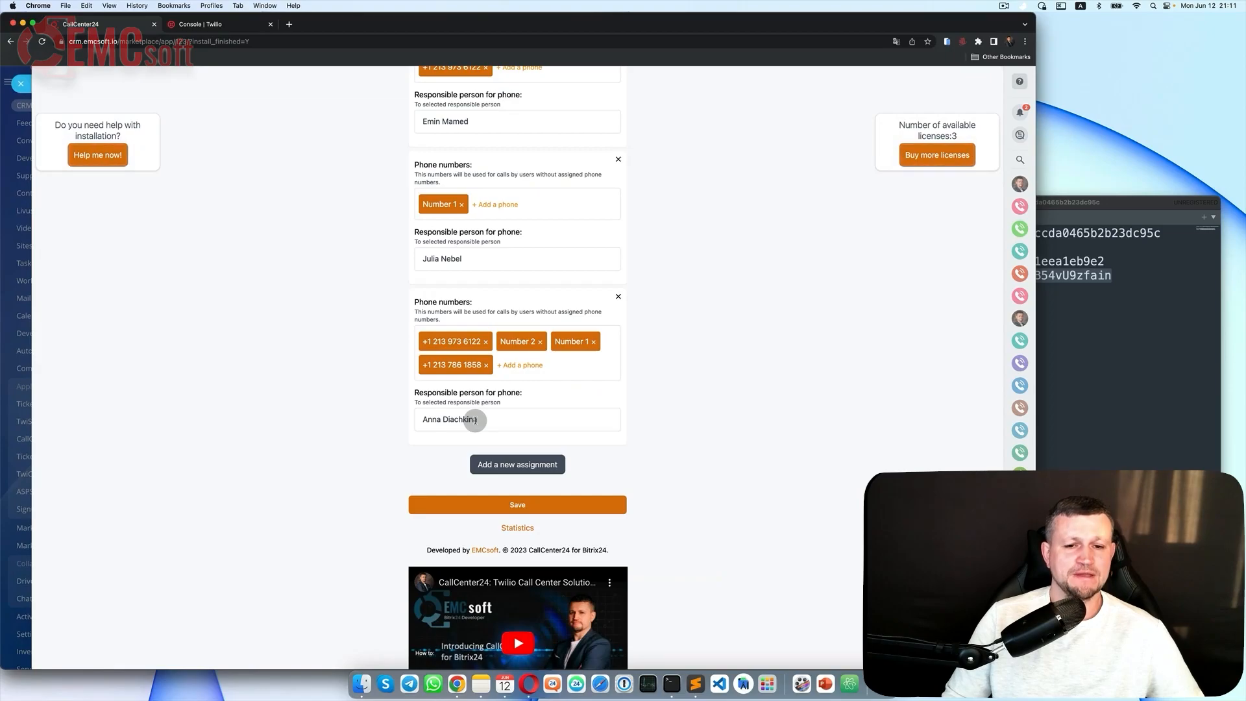
{"action": "left_click", "coordinate": [618, 297]}
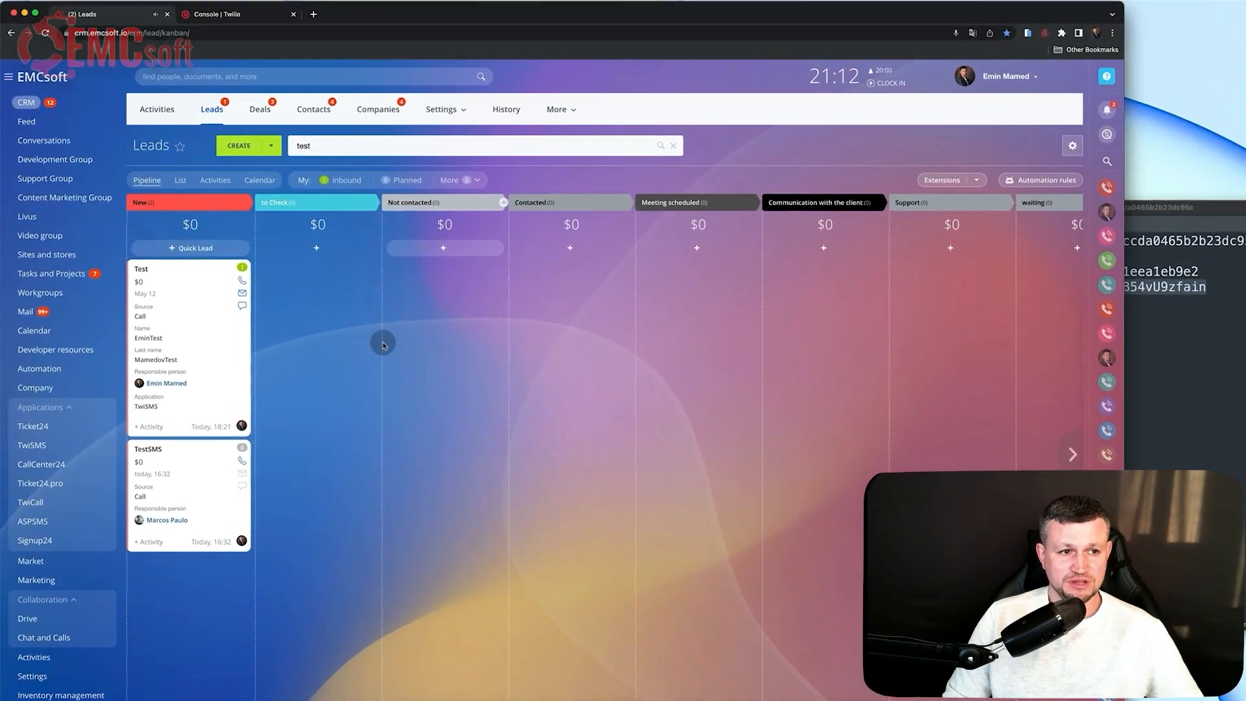
Step: Go to CRM > More > Telephony and open the general telephony settings
{"action": "left_click", "coordinate": [30, 104]}
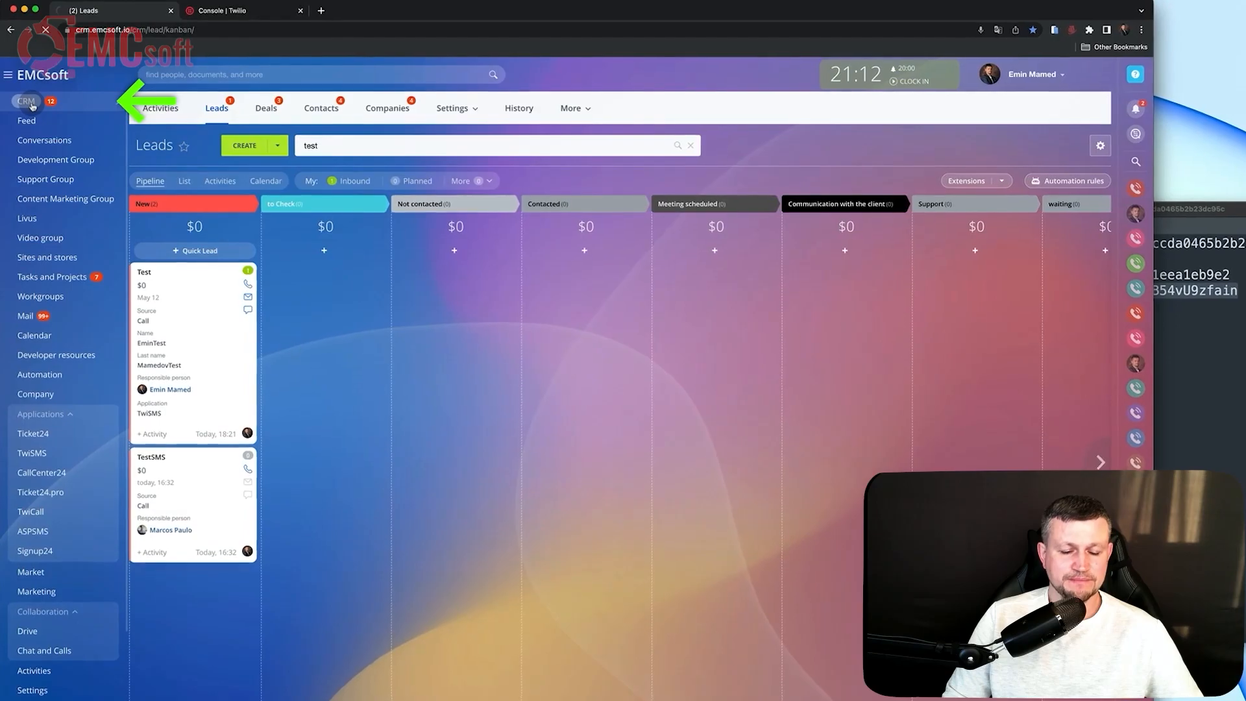
{"action": "left_click", "coordinate": [571, 107]}
{"action": "mouse_move", "coordinate": [576, 248]}
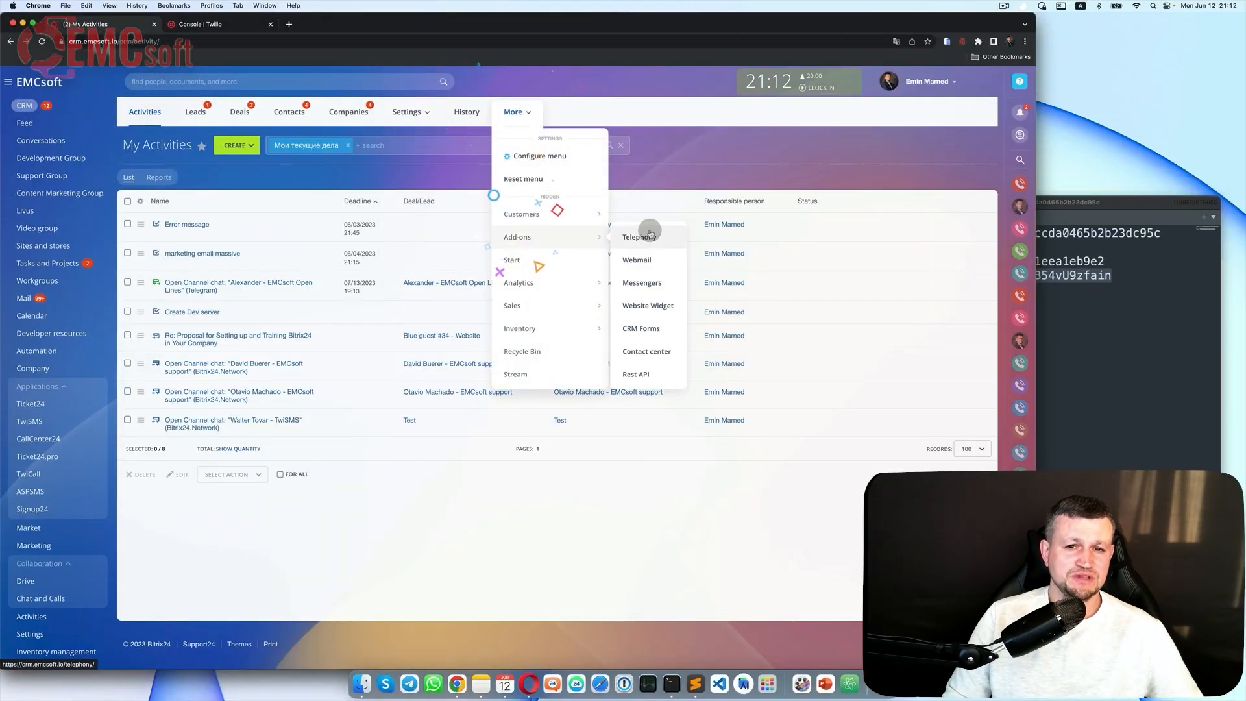
{"action": "left_click", "coordinate": [651, 234]}
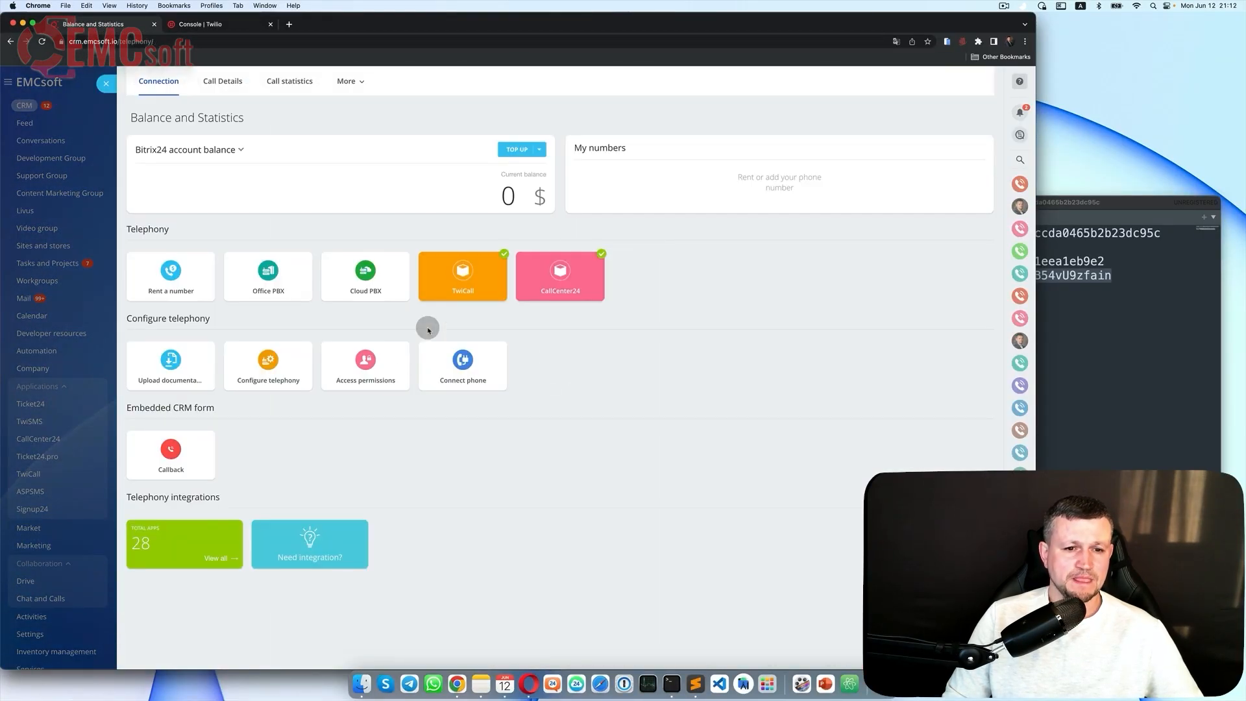
{"action": "left_click", "coordinate": [276, 370]}
{"action": "left_click", "coordinate": [267, 402]}
Step: Keep CallCenter24 for outgoing calls and backup forwarding, save, and return to Leads
{"action": "left_click", "coordinate": [229, 180]}
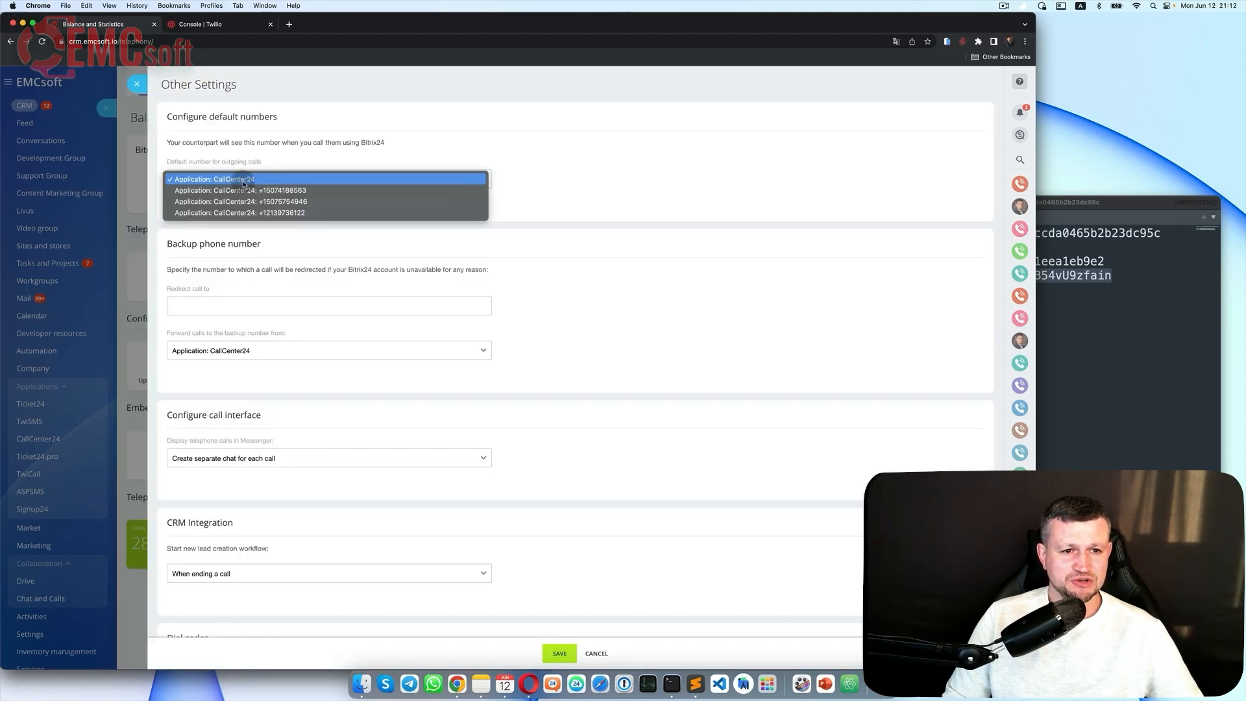
{"action": "left_click", "coordinate": [258, 180]}
{"action": "scroll", "coordinate": [240, 214], "scroll_direction": "down", "scroll_amount": 3}
{"action": "left_click", "coordinate": [236, 228]}
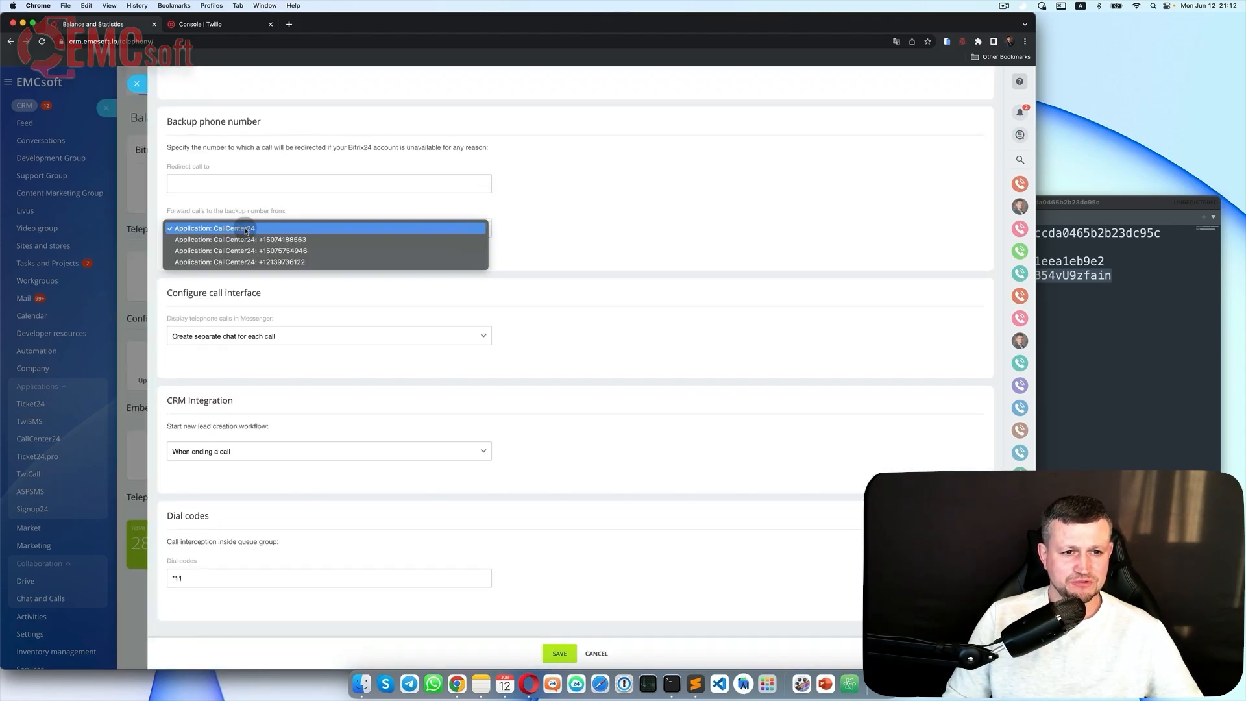
{"action": "left_click", "coordinate": [394, 257]}
{"action": "left_click", "coordinate": [558, 653]}
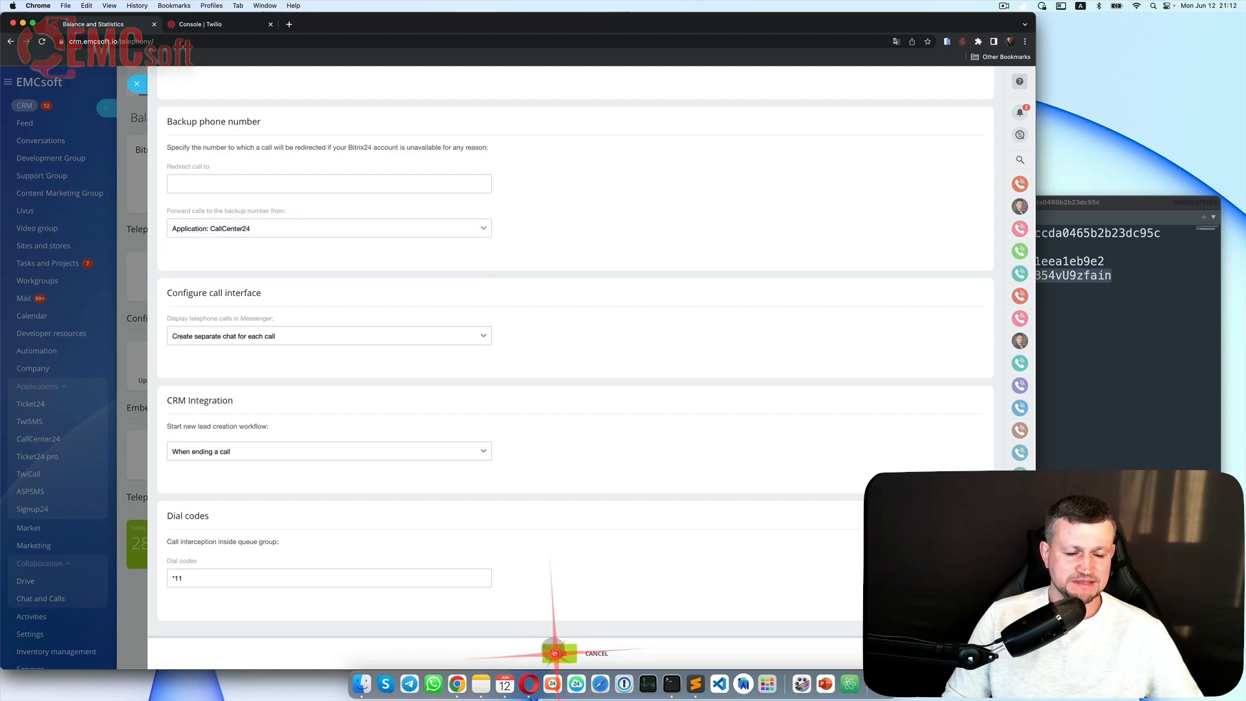
{"action": "left_click", "coordinate": [109, 83]}
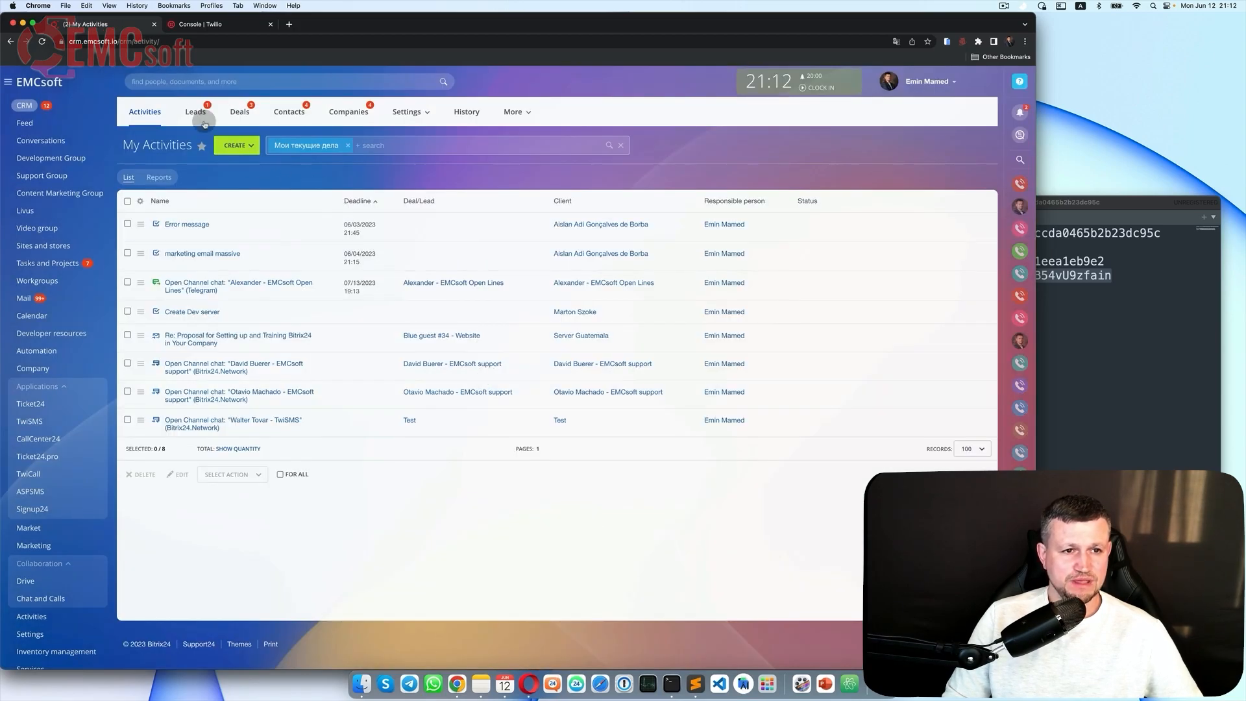
{"action": "left_click", "coordinate": [204, 122]}
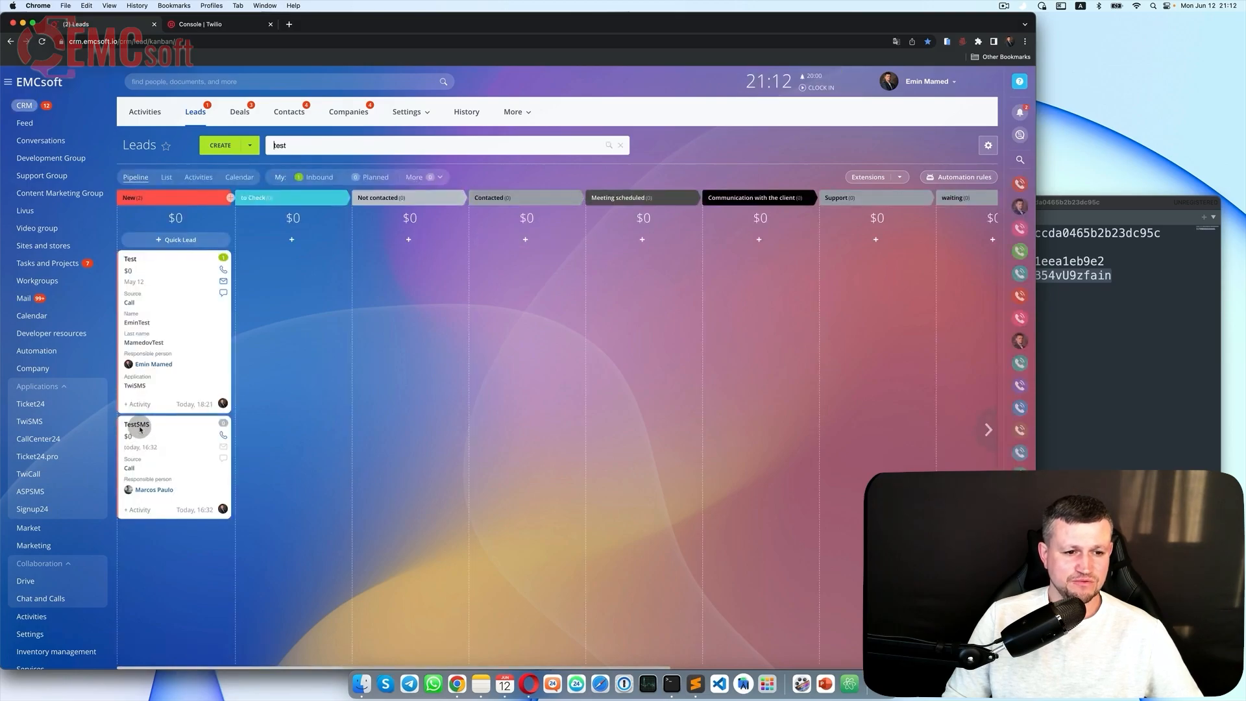
Step: Call the TestSMS lead's phone from the Twilio number via CallCenter24, hang up, and close
{"action": "left_click", "coordinate": [138, 428]}
{"action": "left_click", "coordinate": [173, 299]}
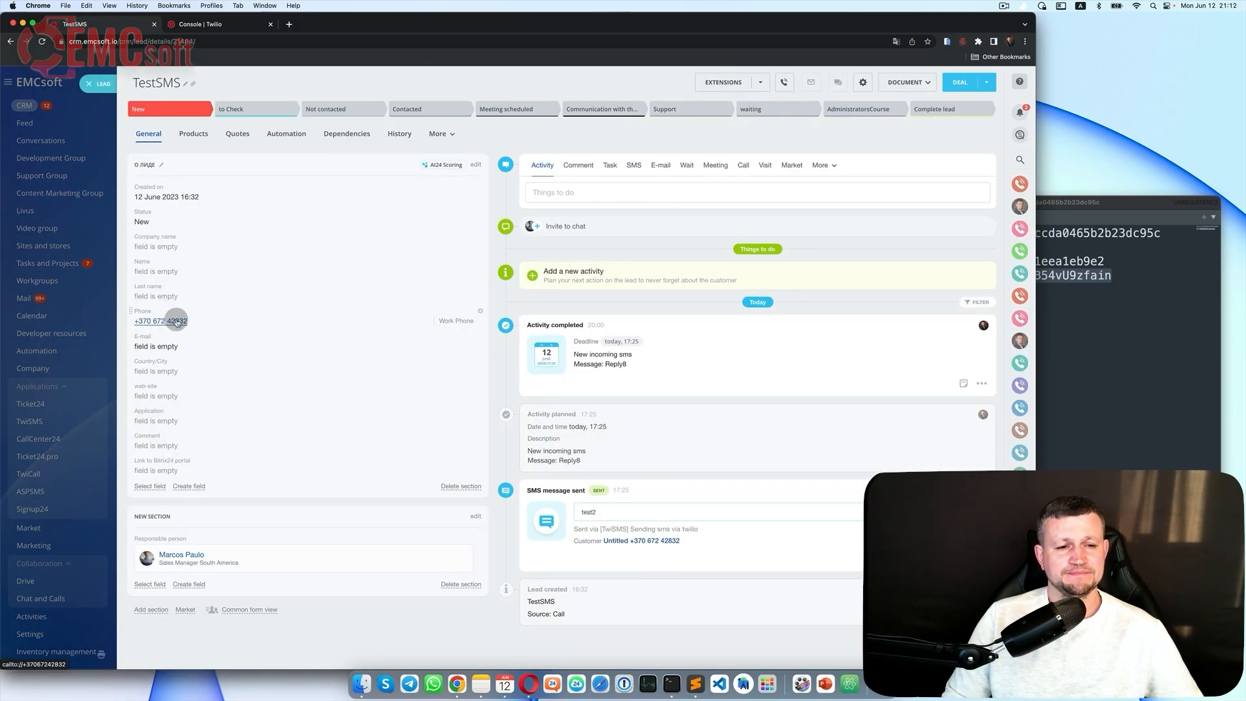
{"action": "left_click", "coordinate": [176, 322]}
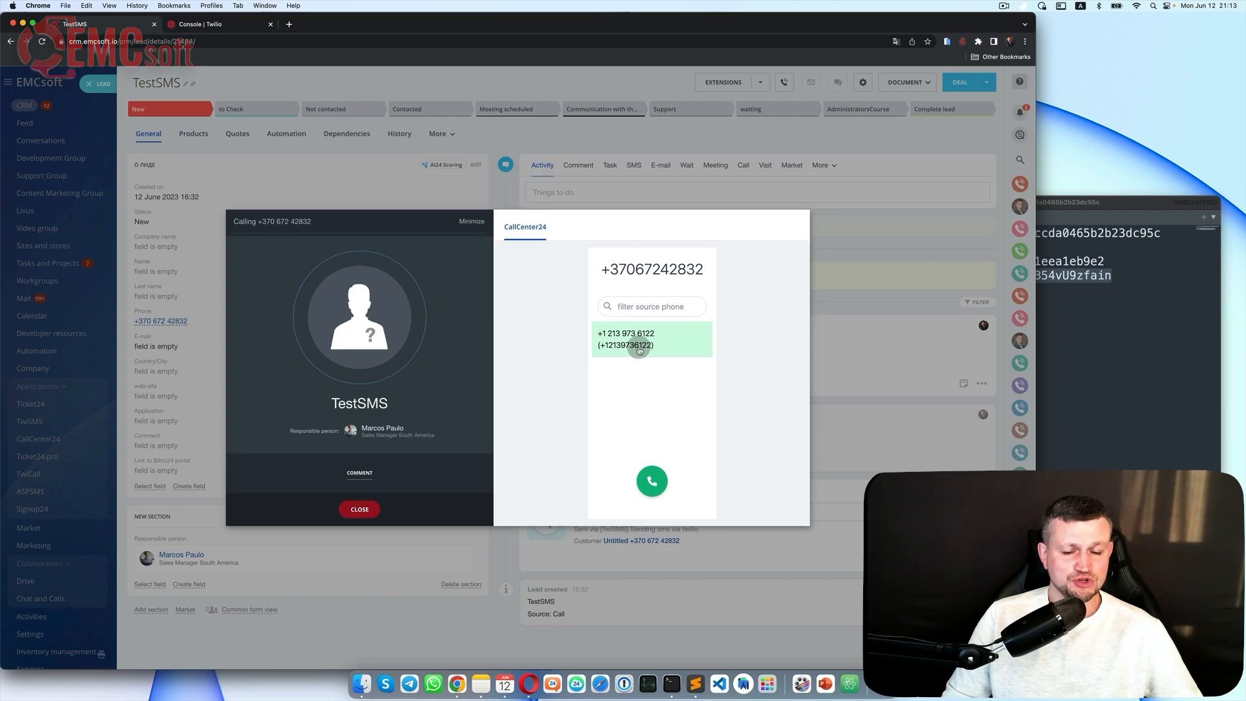
{"action": "left_click", "coordinate": [655, 482]}
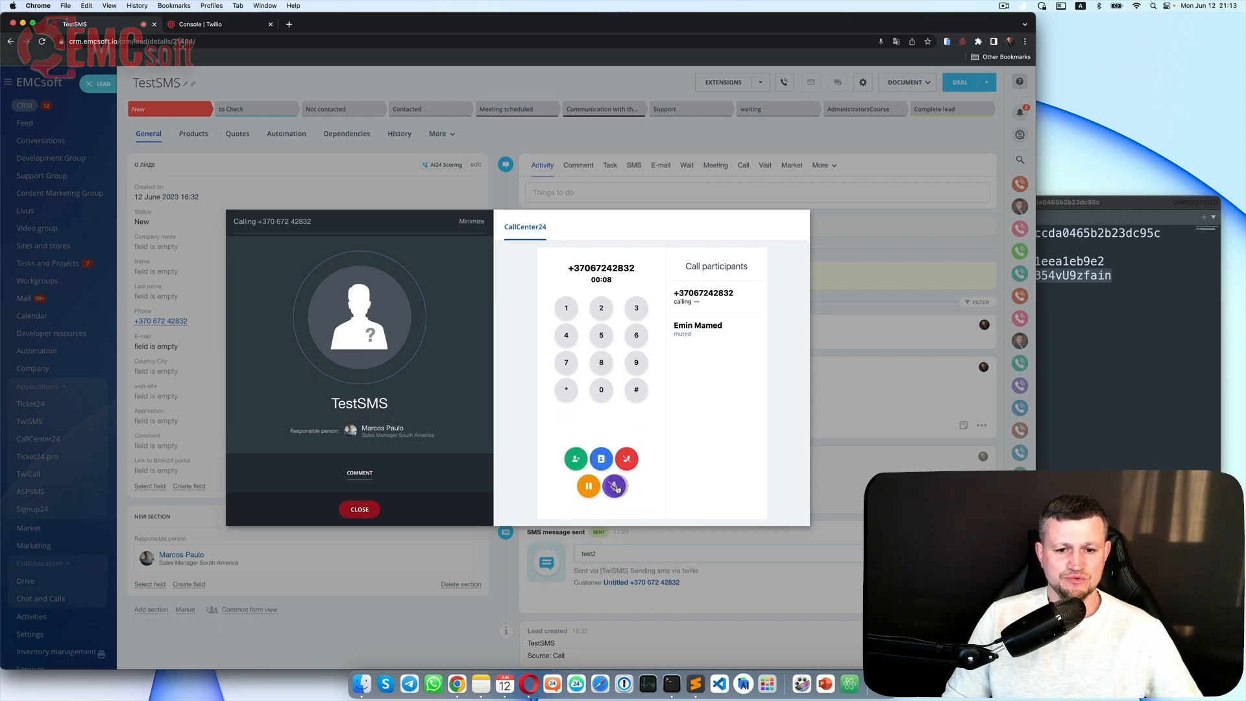
{"action": "left_click", "coordinate": [627, 460]}
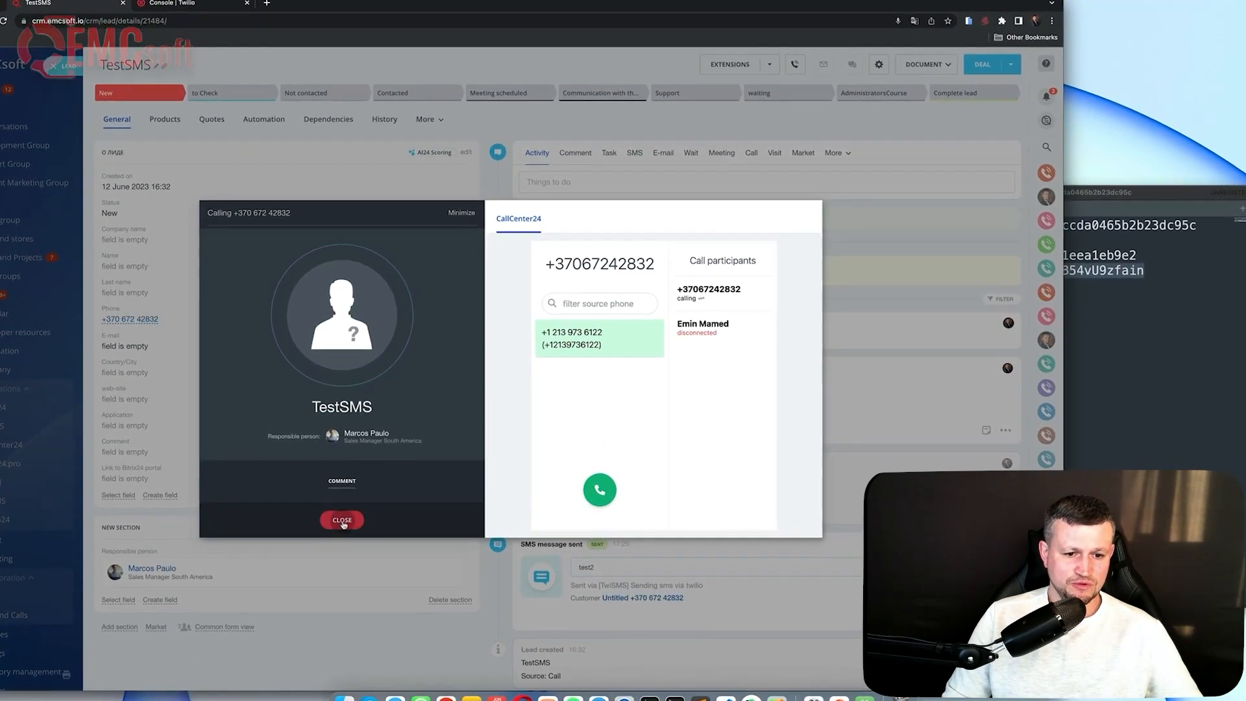
{"action": "left_click", "coordinate": [342, 520]}
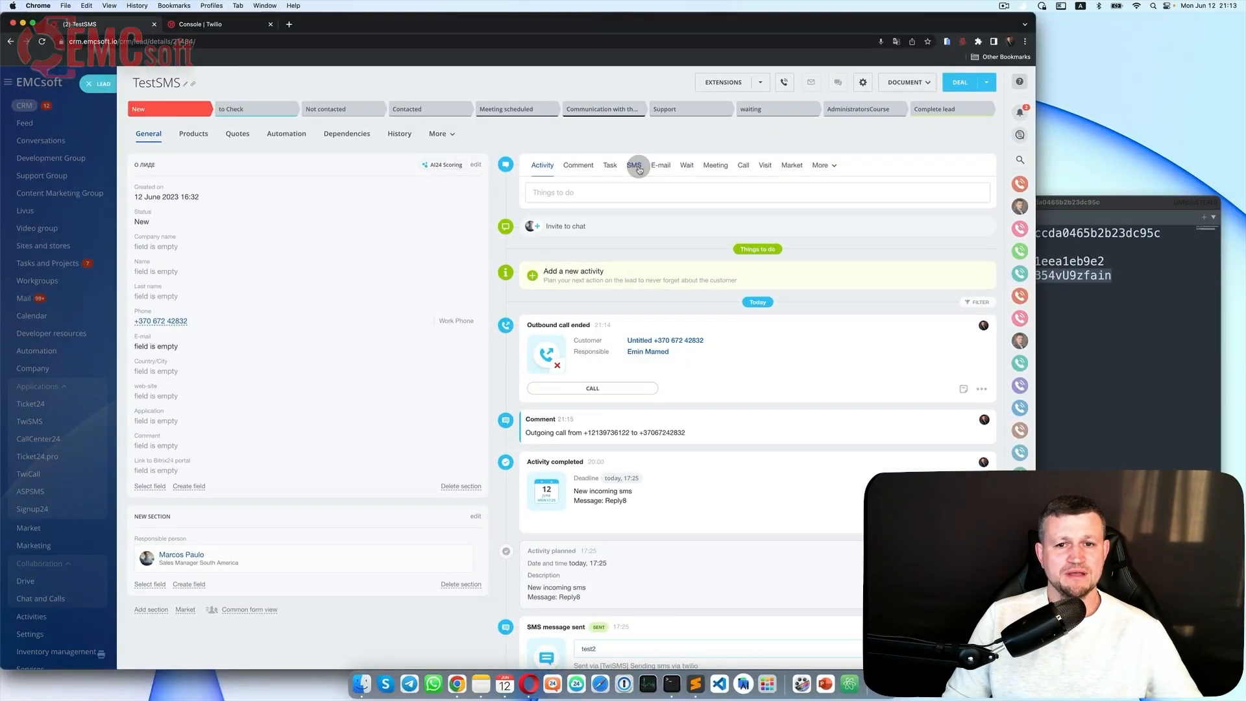
Step: Start an SMS to the TestSMS lead and choose the [TwiSMS] Sending sms via twilio provider
{"action": "left_click", "coordinate": [635, 166]}
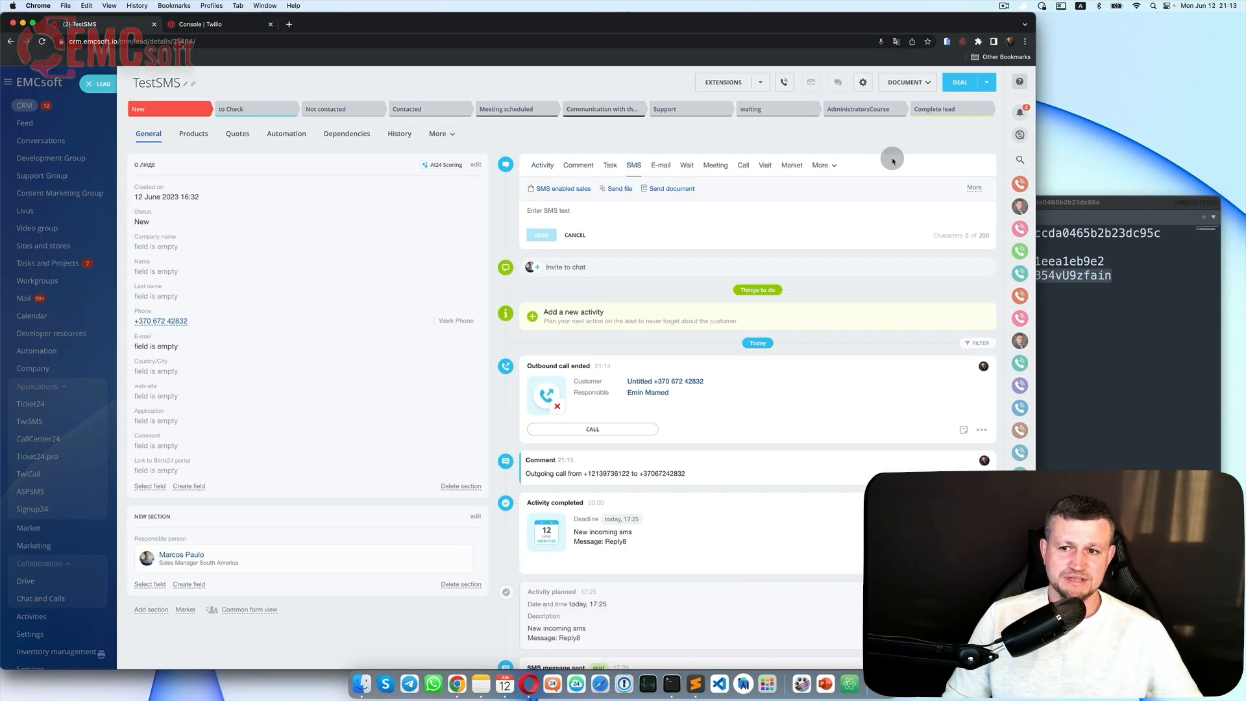
{"action": "left_click", "coordinate": [972, 184]}
{"action": "left_click", "coordinate": [973, 186]}
{"action": "left_click", "coordinate": [975, 187]}
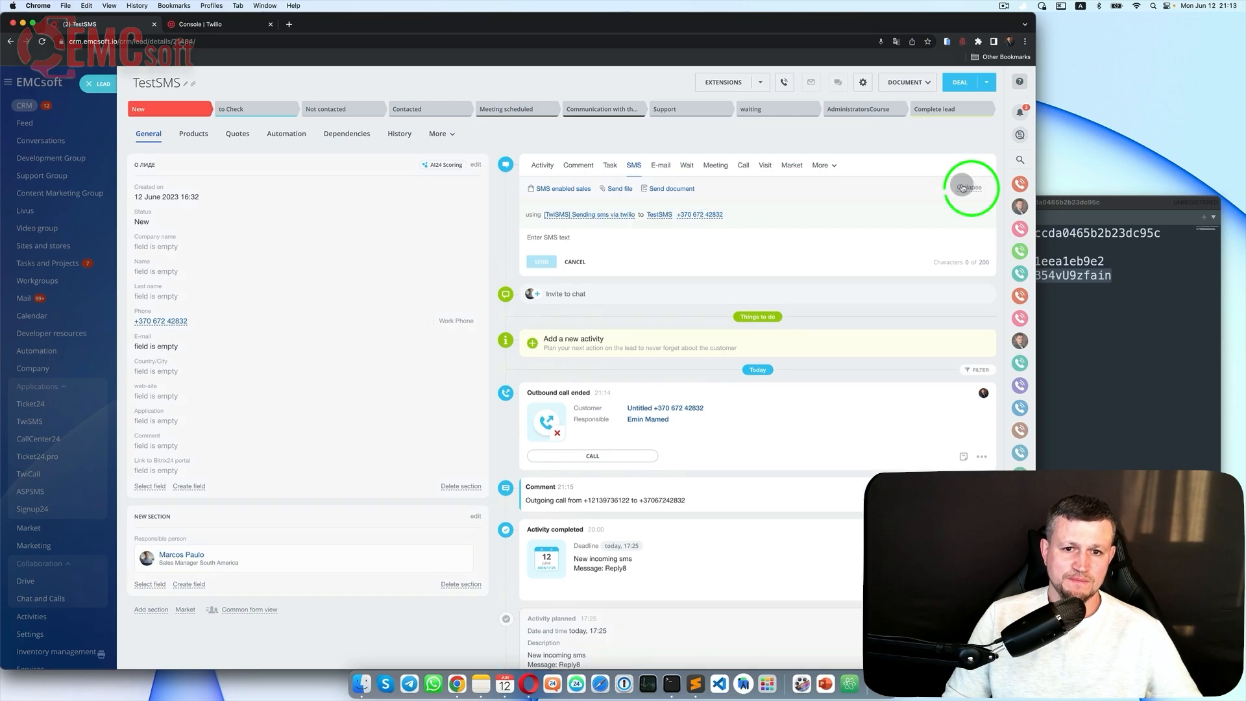
{"action": "left_click", "coordinate": [584, 214]}
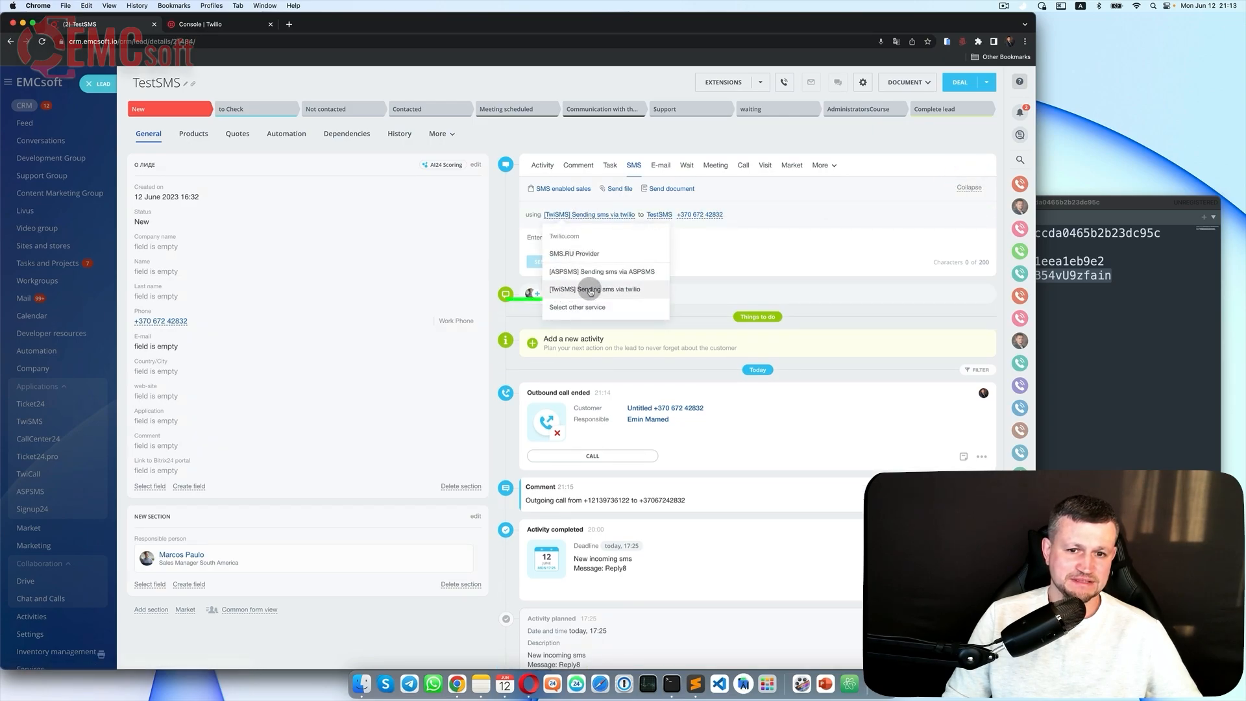
{"action": "left_click", "coordinate": [603, 290]}
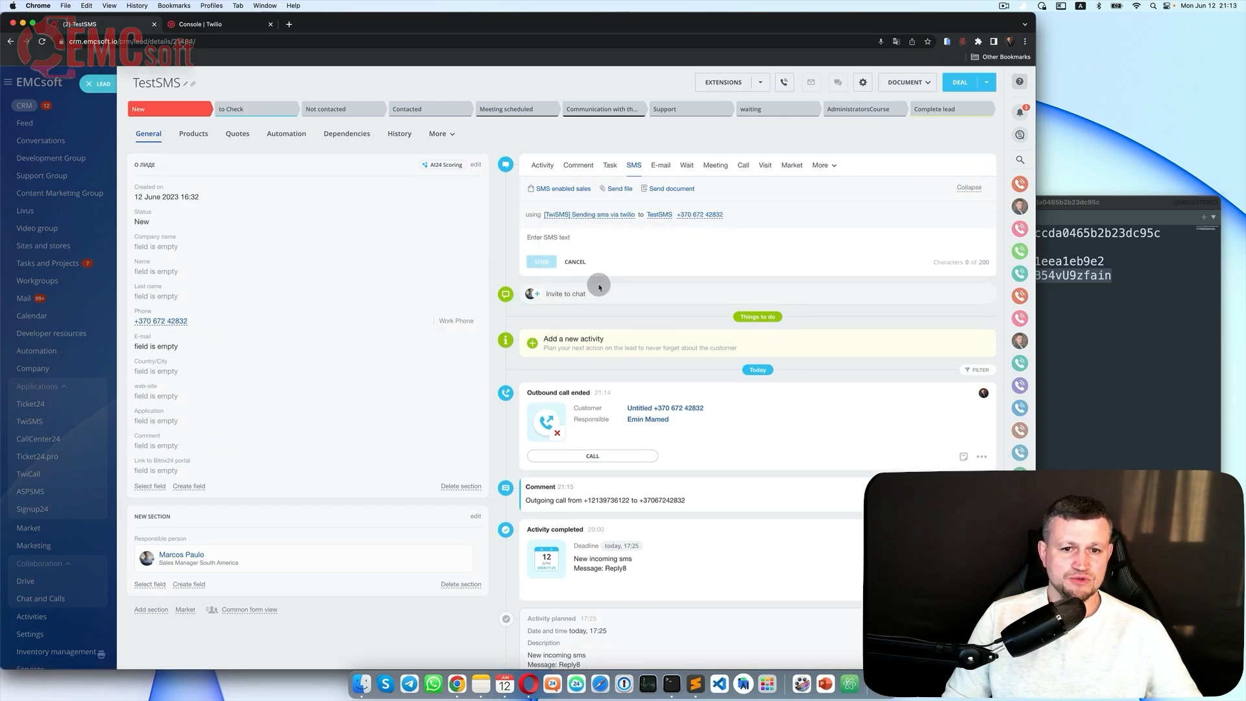
Step: Send the SMS 'test' to the lead and mark the Reply and Reply2 messages completed
{"action": "left_click", "coordinate": [603, 245]}
{"action": "type", "text": "test"}
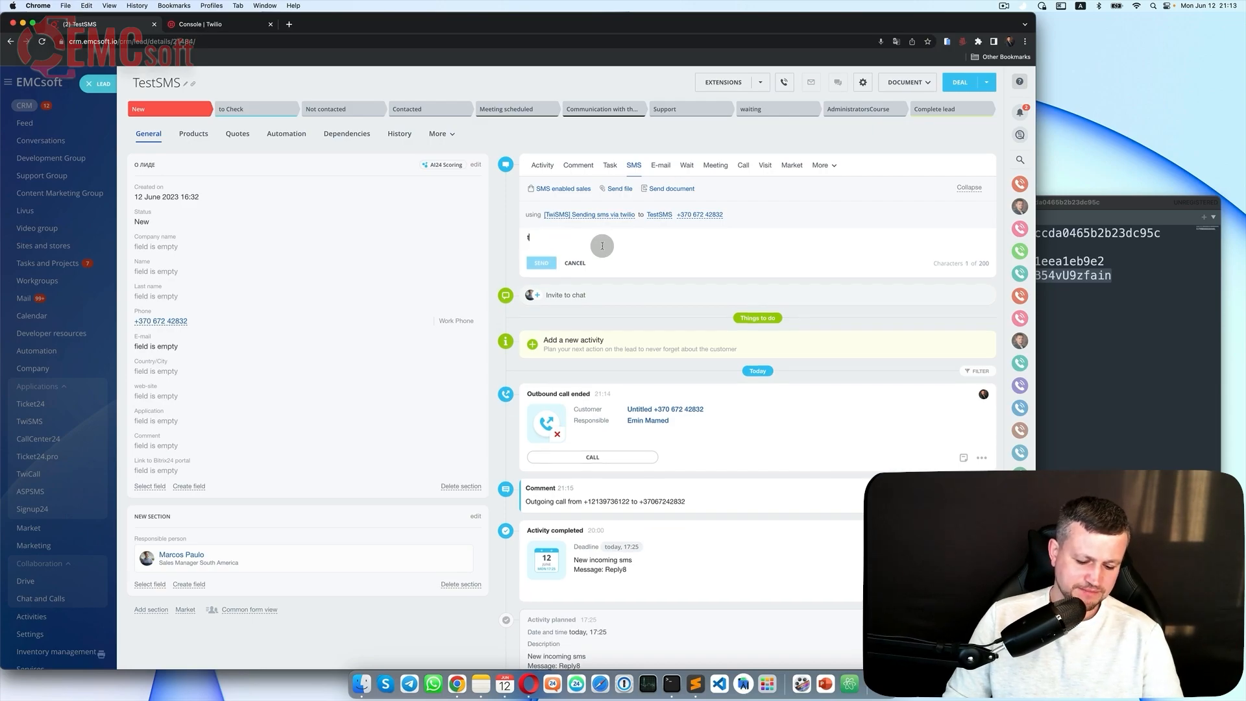
{"action": "left_click", "coordinate": [541, 262]}
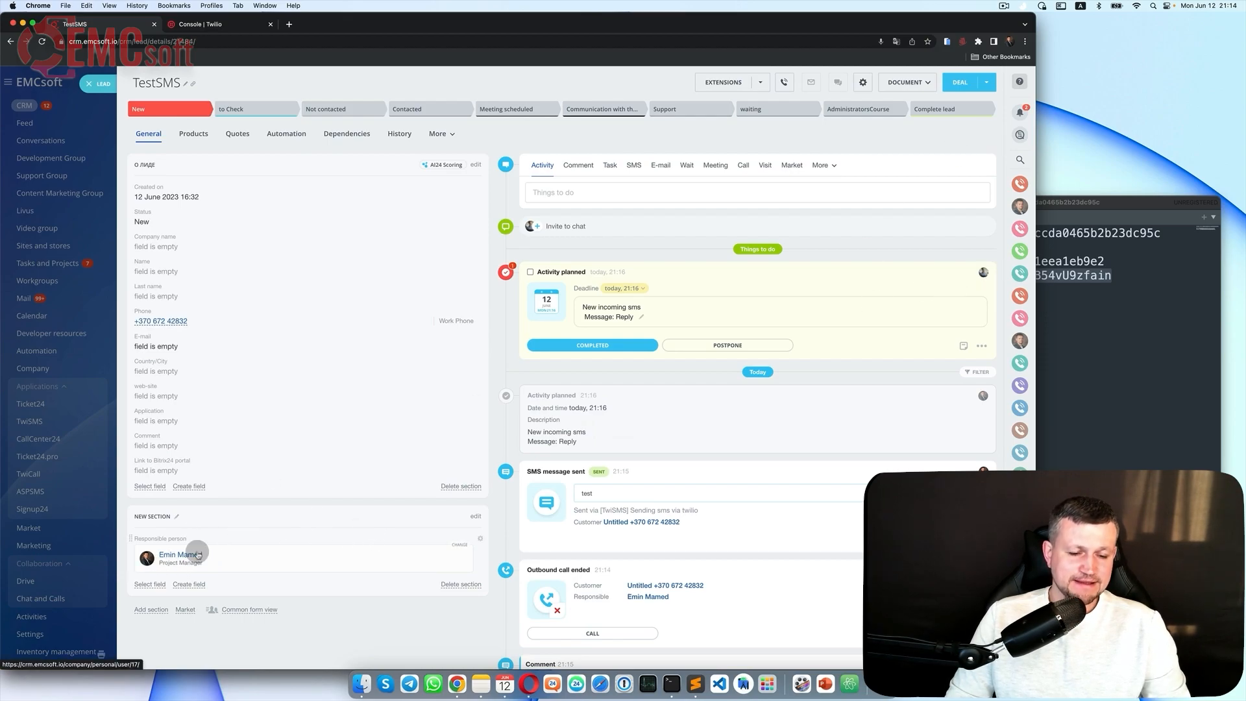
{"action": "left_click", "coordinate": [530, 272]}
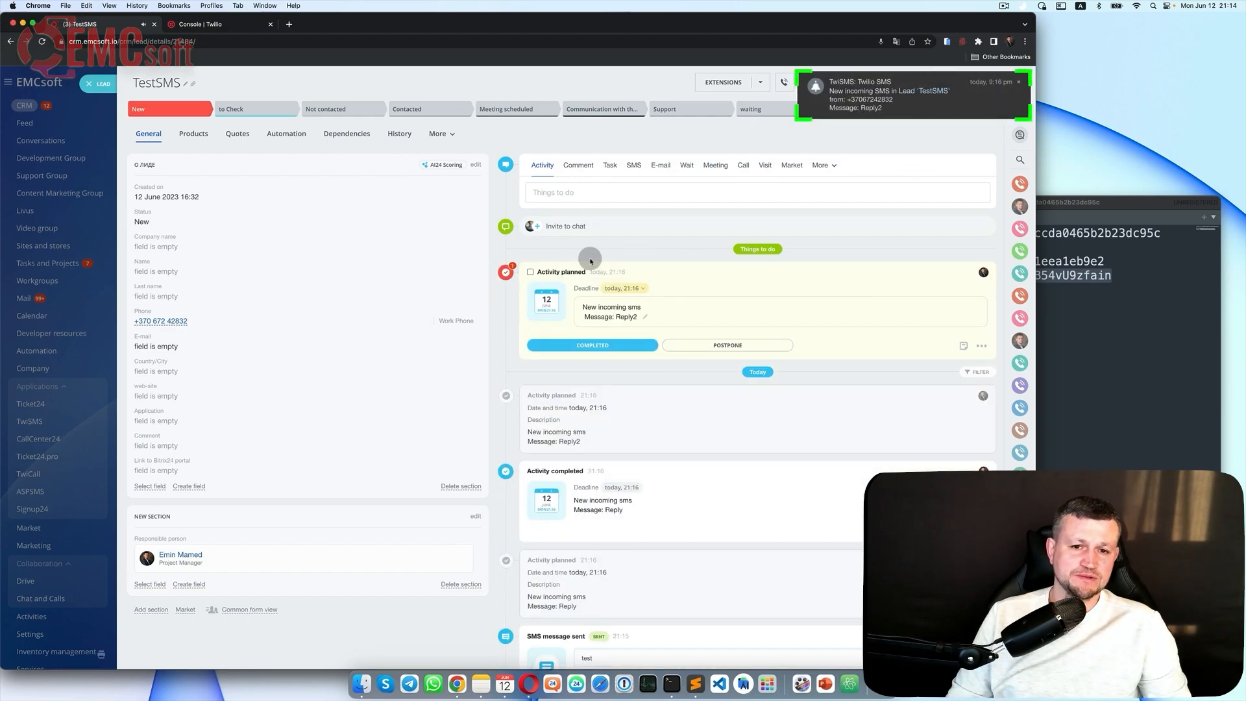
{"action": "left_click", "coordinate": [530, 272]}
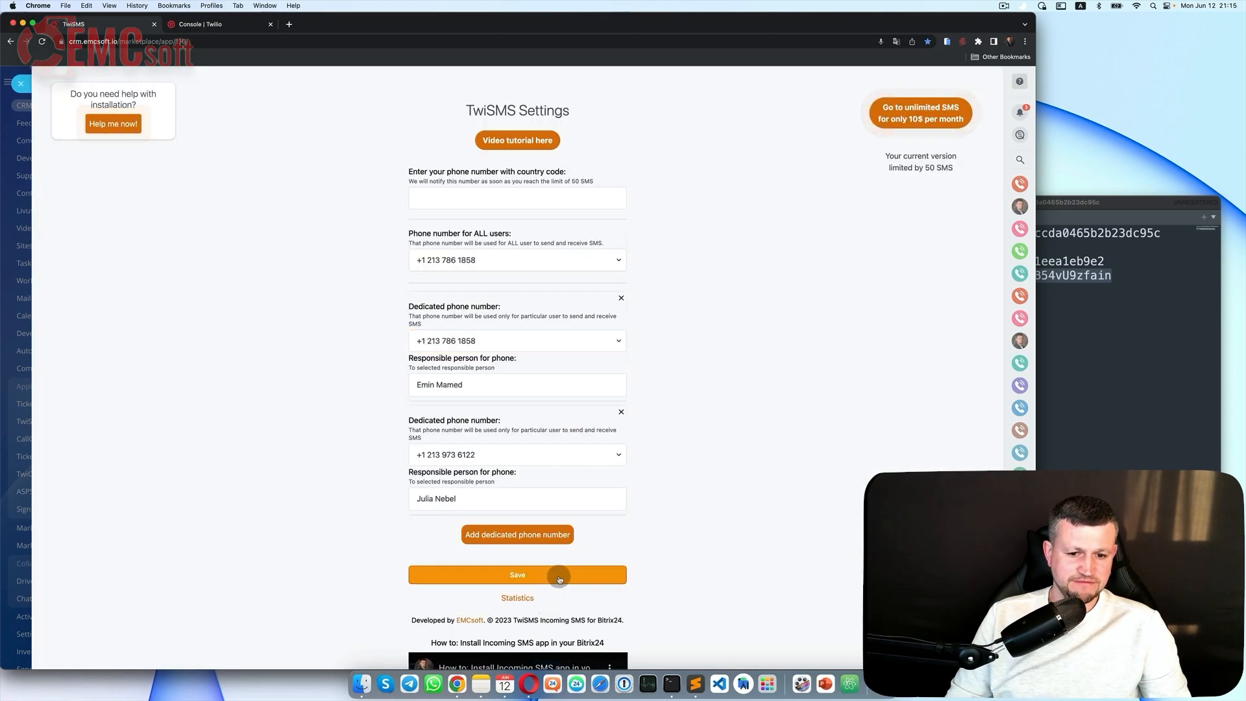
Step: Save and close the TwiSMS number settings, then open the CallCenter24 app
{"action": "left_click", "coordinate": [560, 579]}
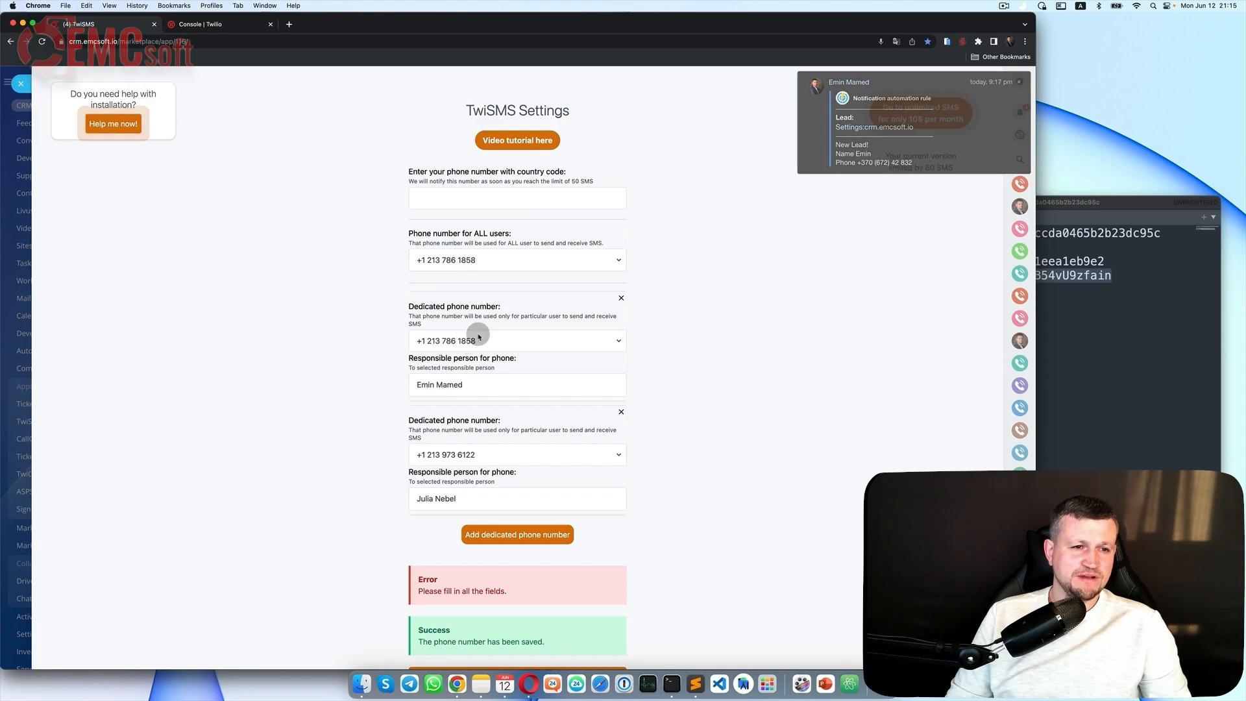
{"action": "left_click", "coordinate": [21, 84]}
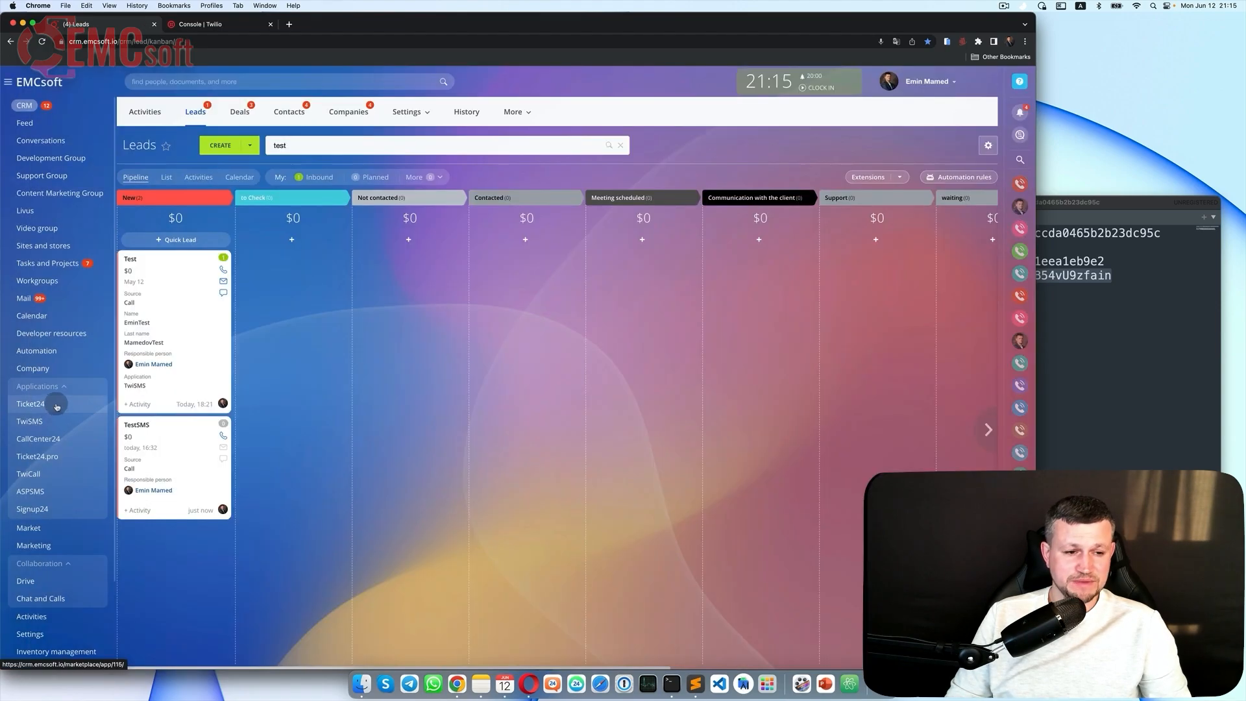
{"action": "left_click", "coordinate": [56, 440]}
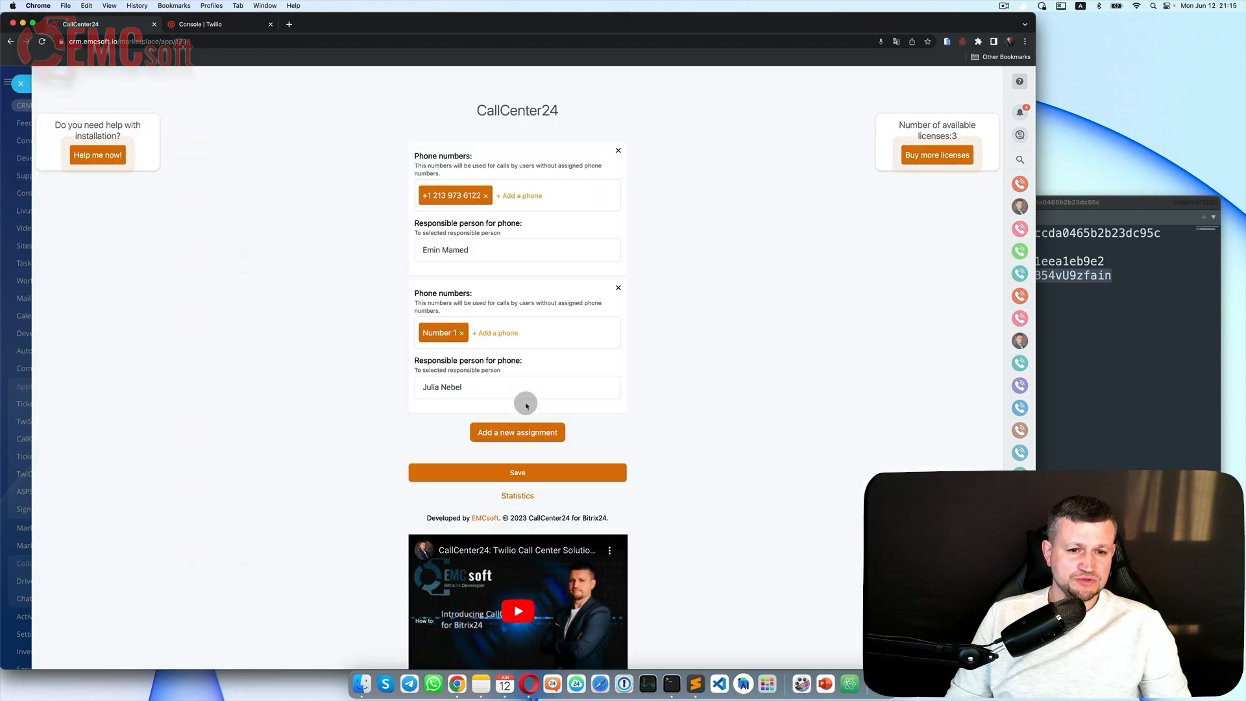
{"action": "left_click", "coordinate": [481, 195]}
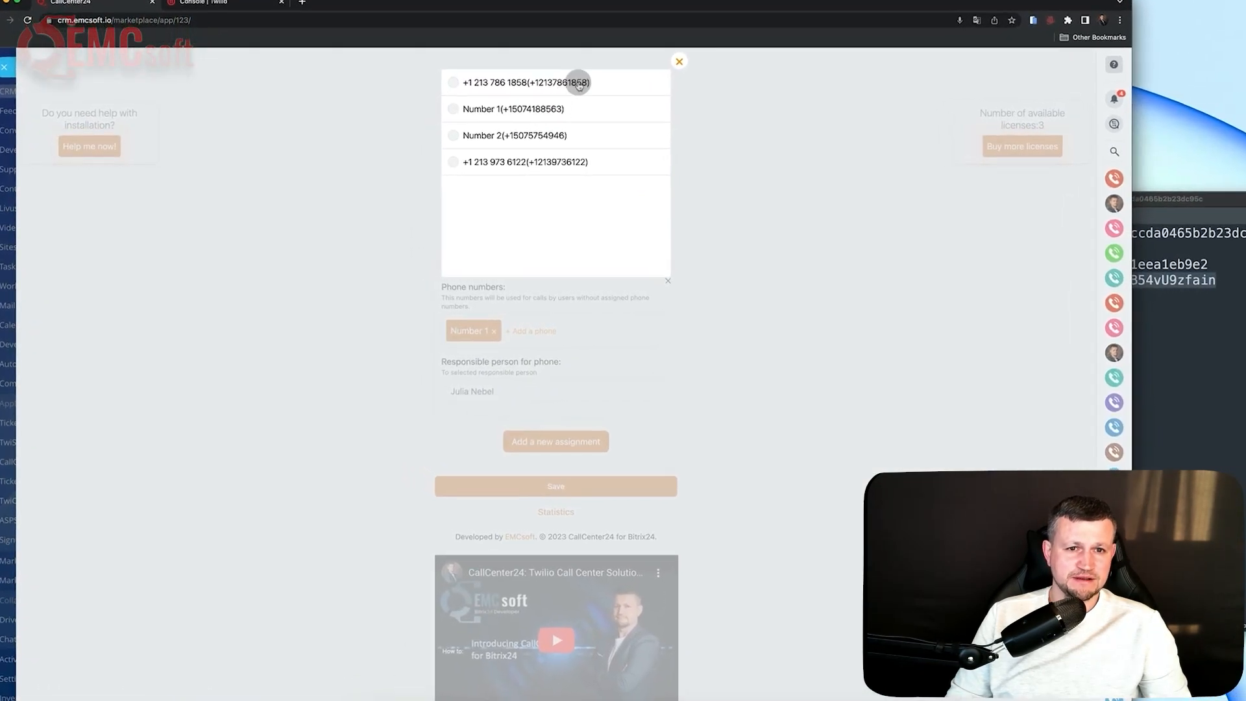
{"action": "left_click", "coordinate": [474, 85]}
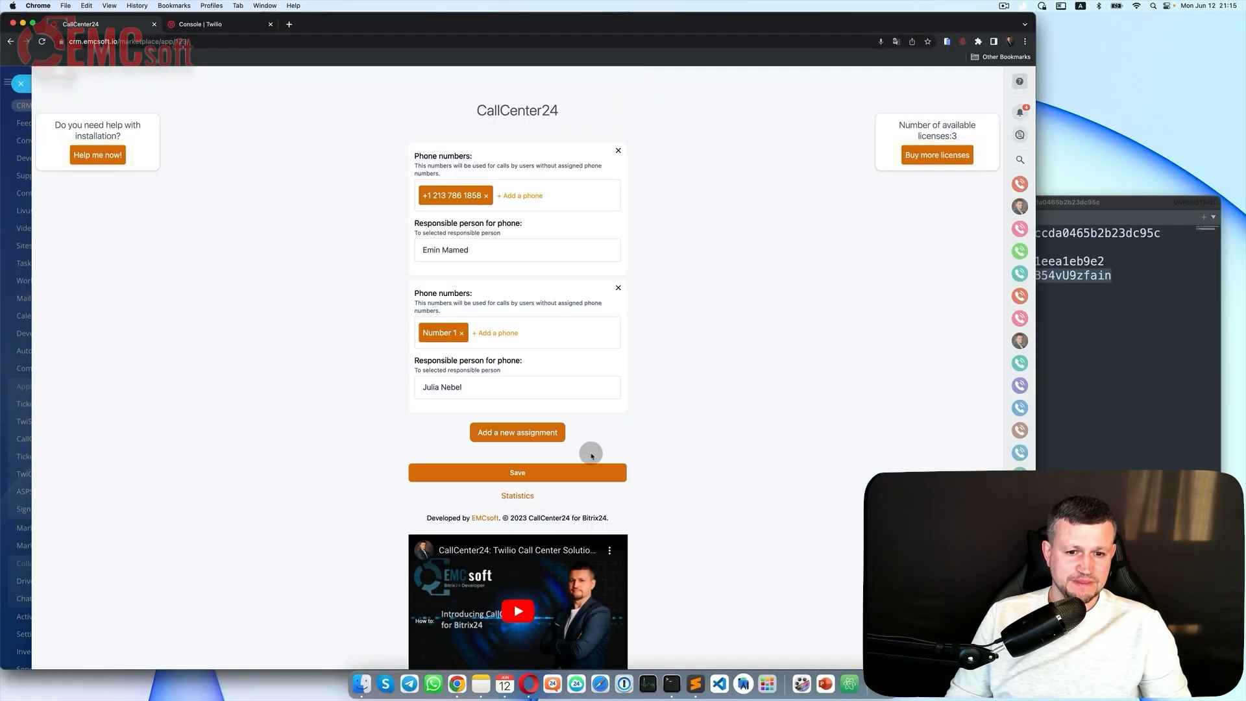
{"action": "left_click", "coordinate": [594, 473]}
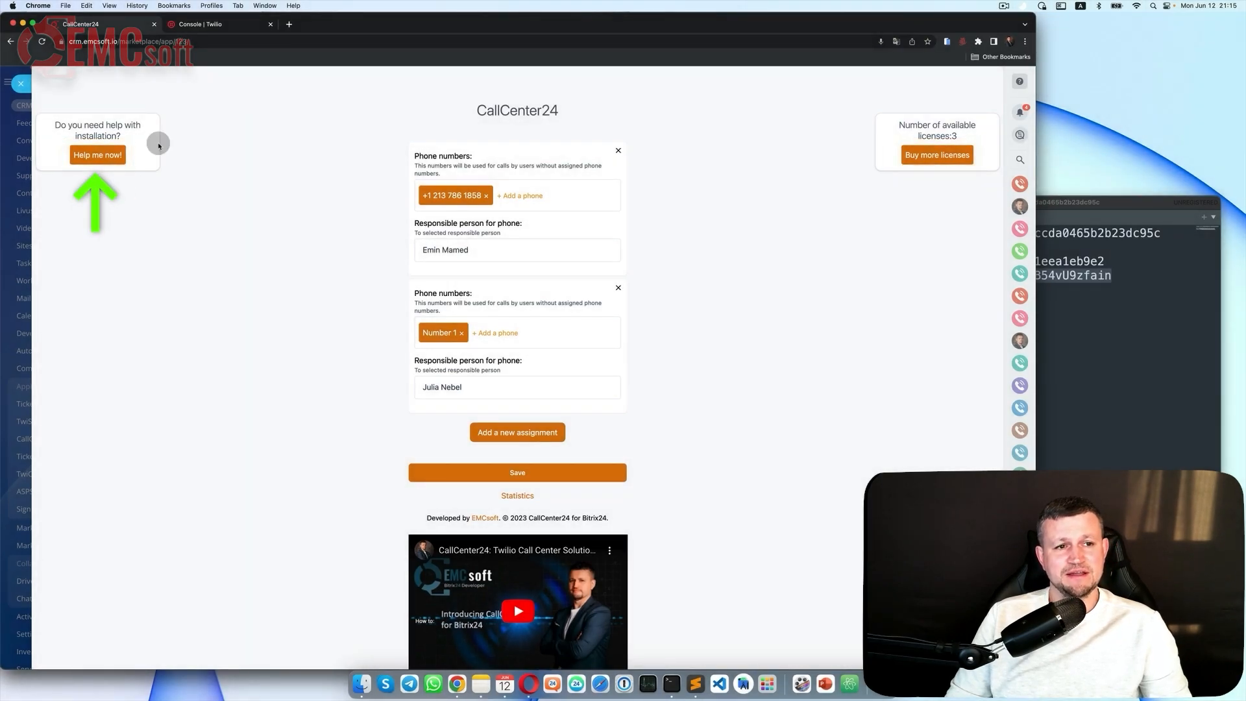
{"action": "left_click", "coordinate": [97, 155]}
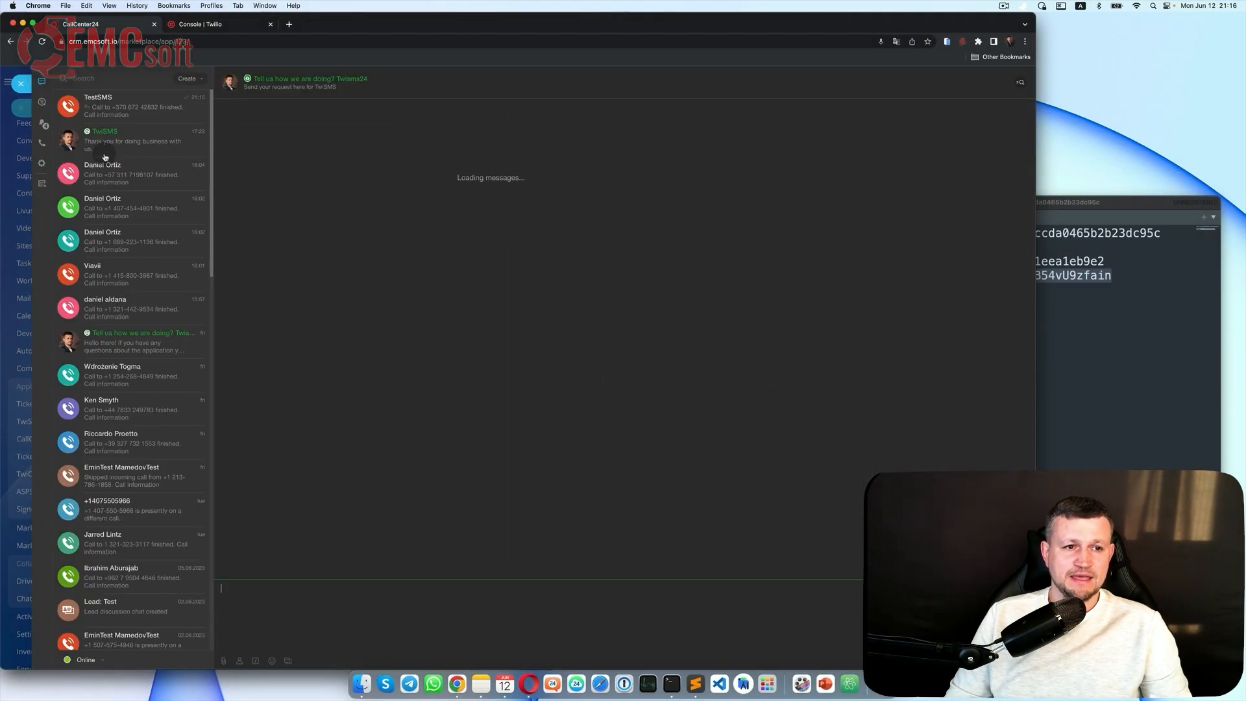